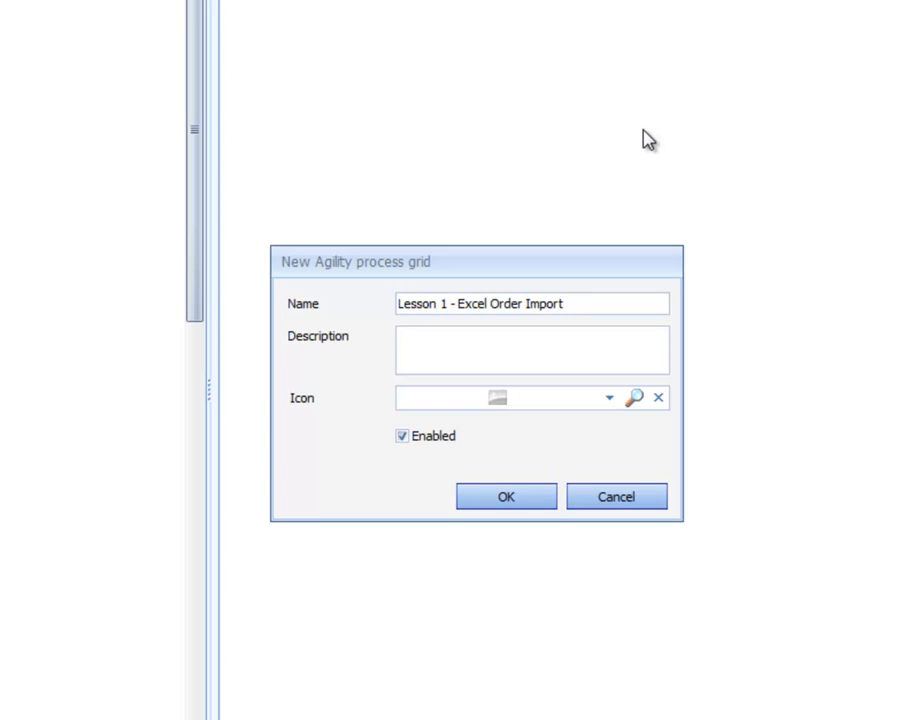
Describe the new process grid as "Defining the File Import", assign it the Transaction icon and create it.
type("Defining the File ")
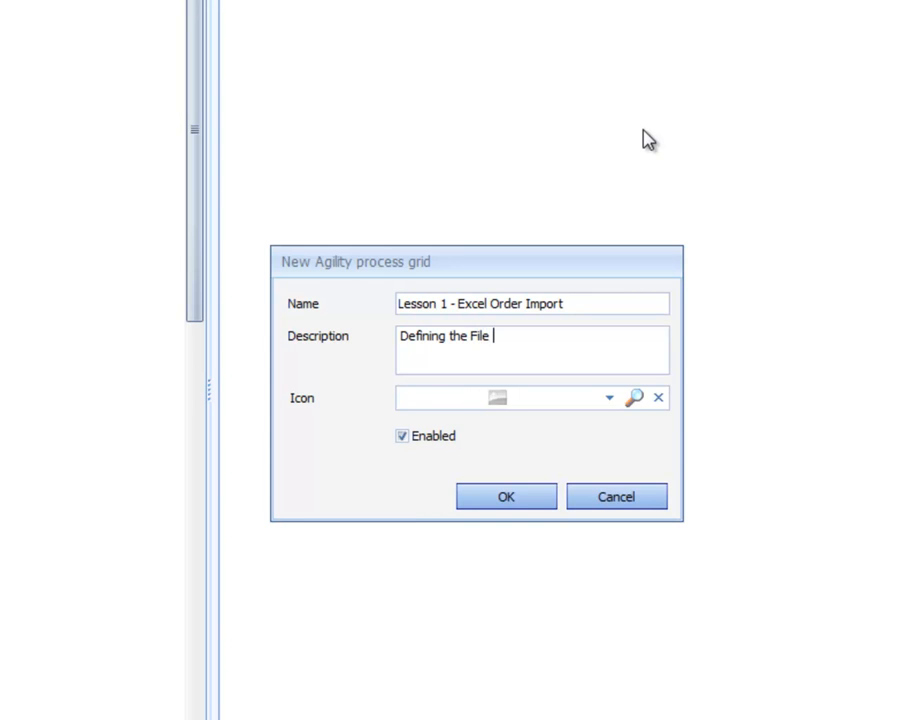
type("Import")
left_click(611, 398)
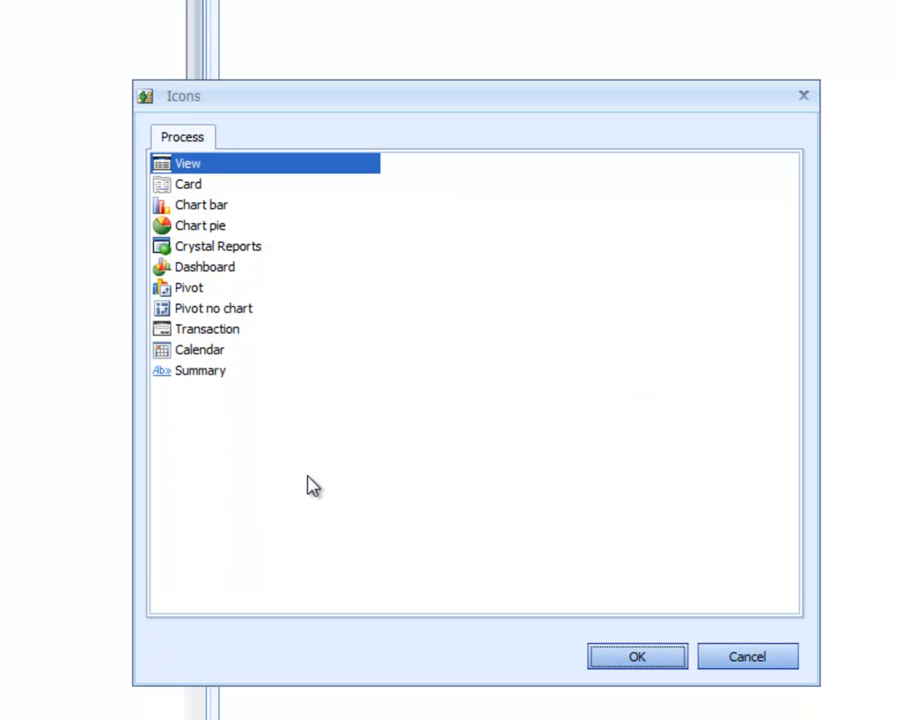
double_click(215, 330)
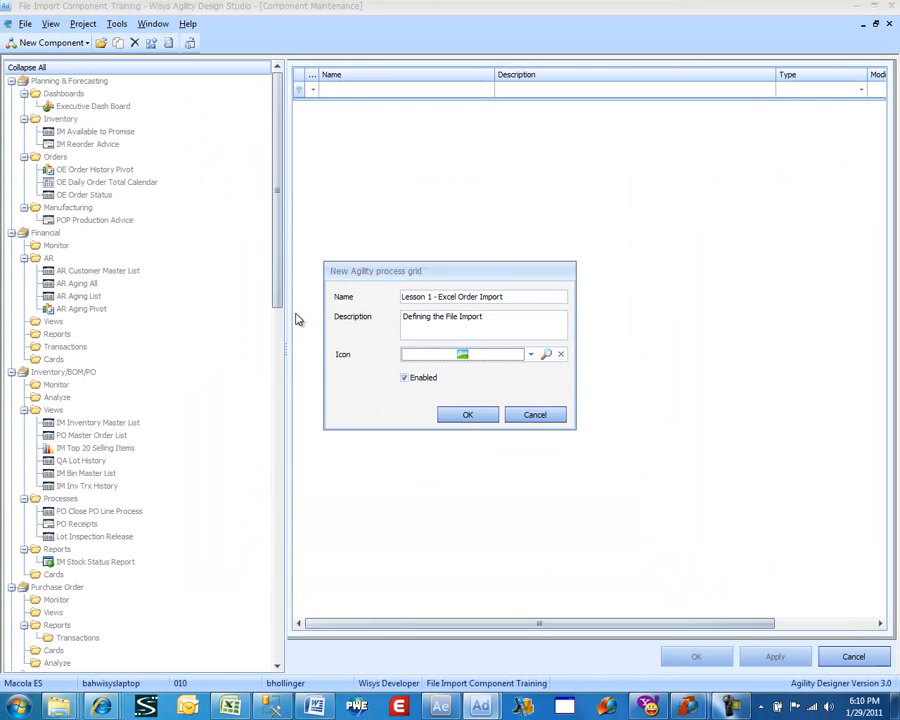
left_click(460, 416)
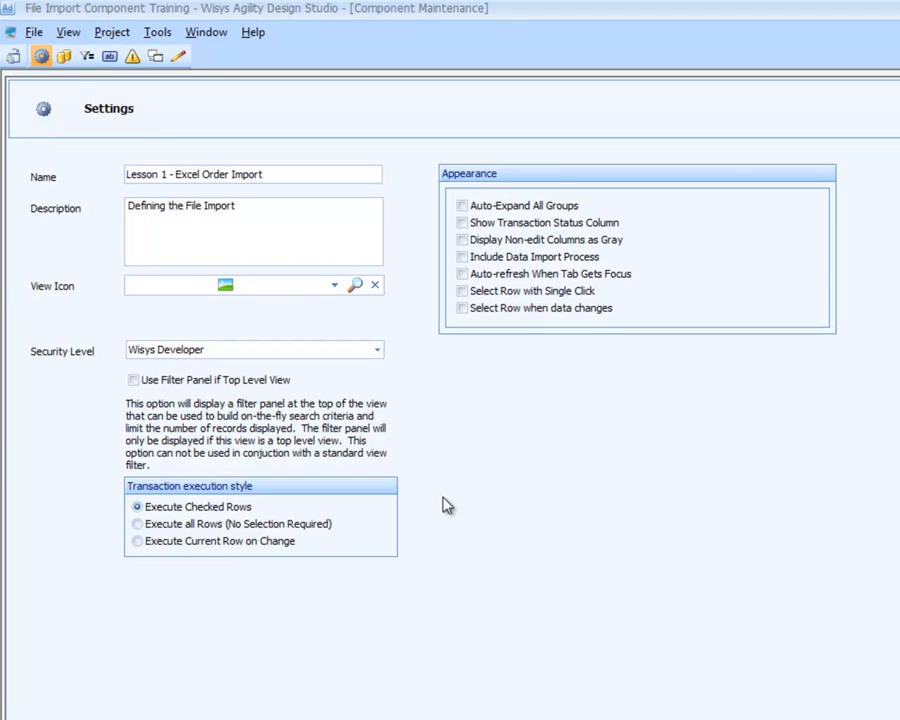
Set the transaction execution style to Execute all Rows and enable Include Data Import Process and Show Transaction Status Column.
left_click(147, 528)
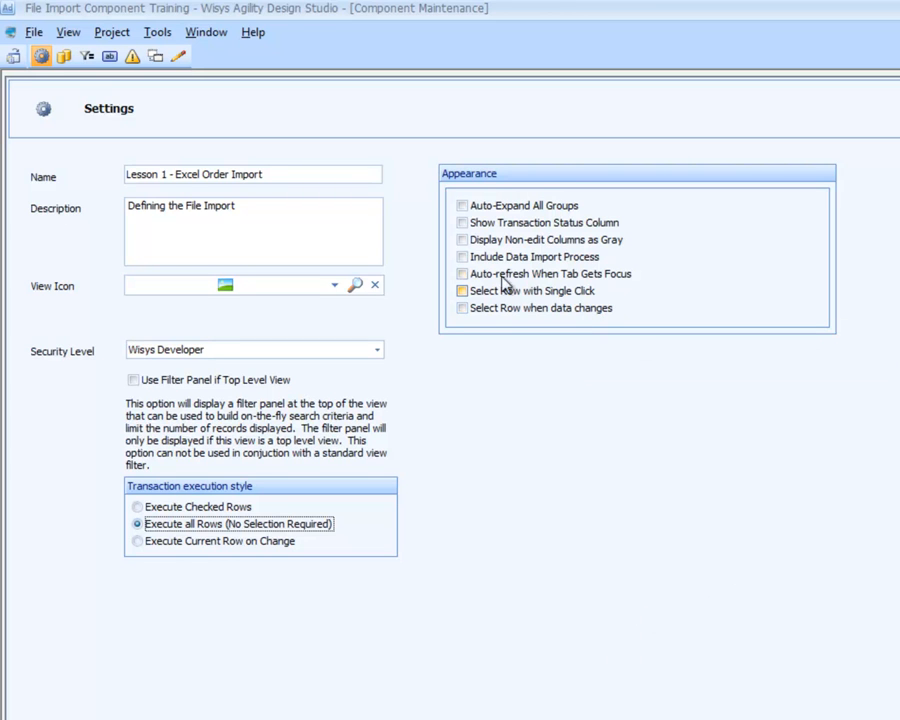
mouse_move(468, 249)
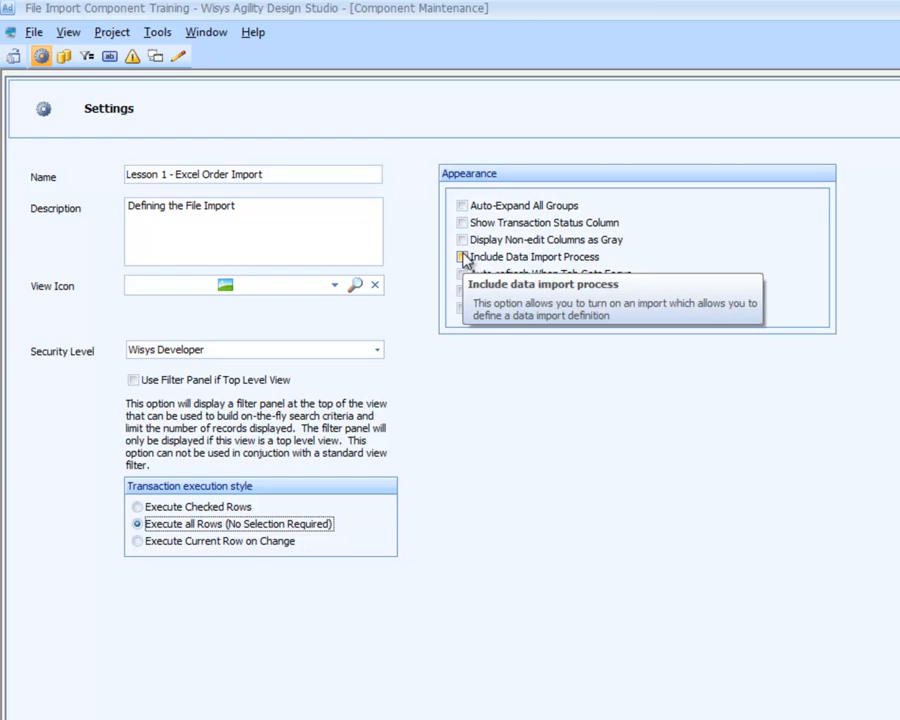
left_click(462, 257)
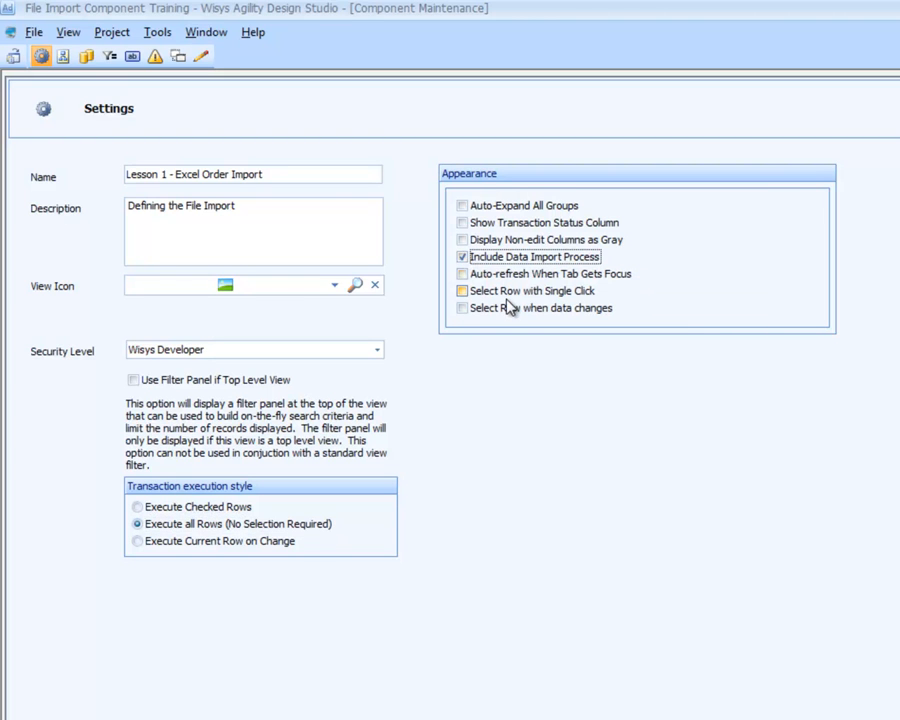
left_click(479, 226)
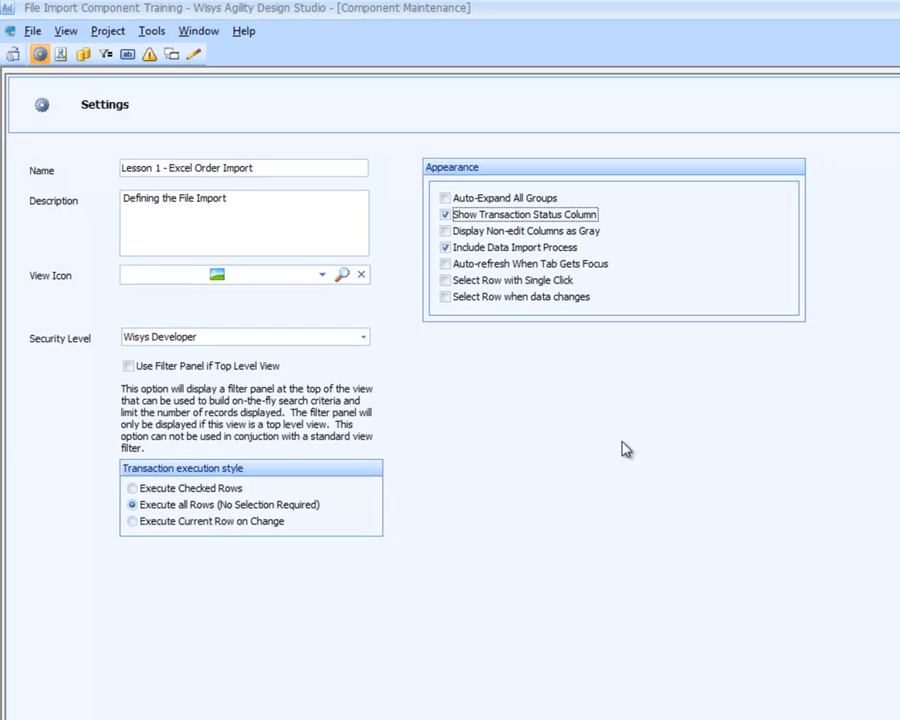
Add a data import based on Import Sales.xls from the WiSys Project folder and check which sheets are available.
left_click(605, 656)
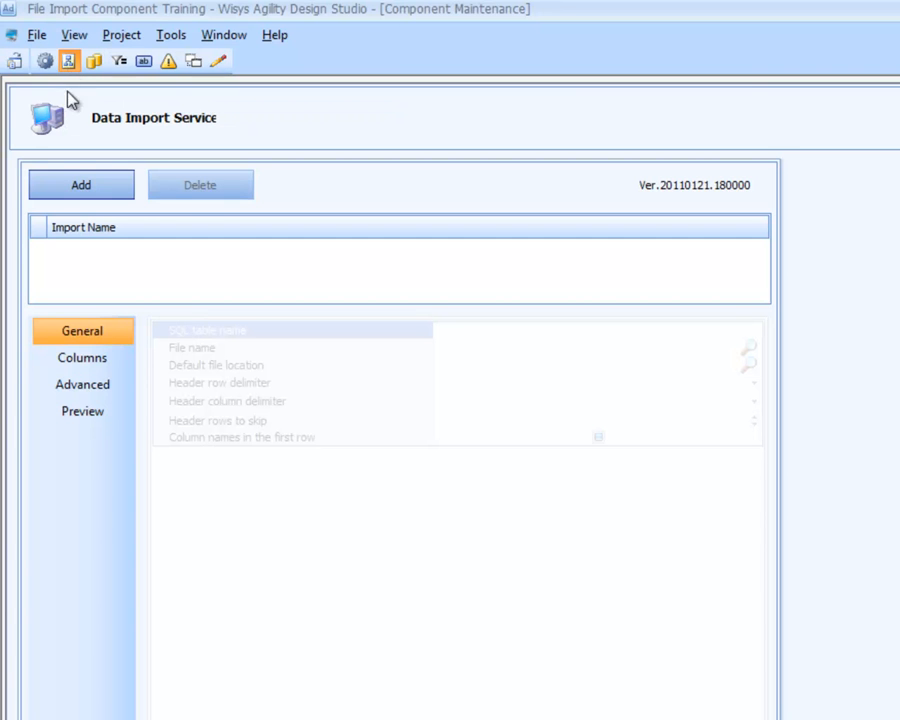
left_click(82, 188)
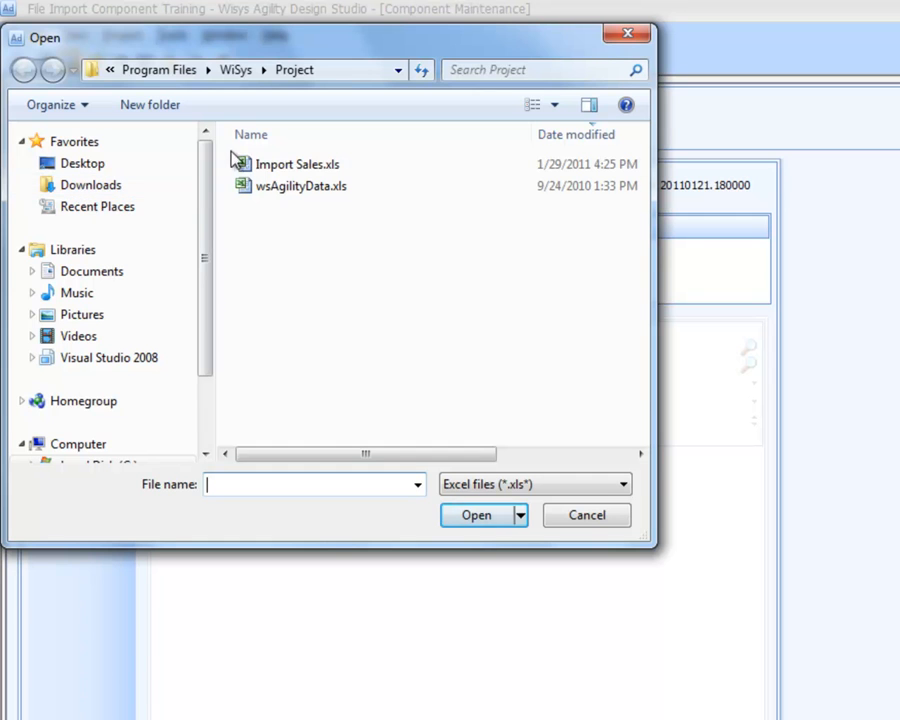
left_click(280, 172)
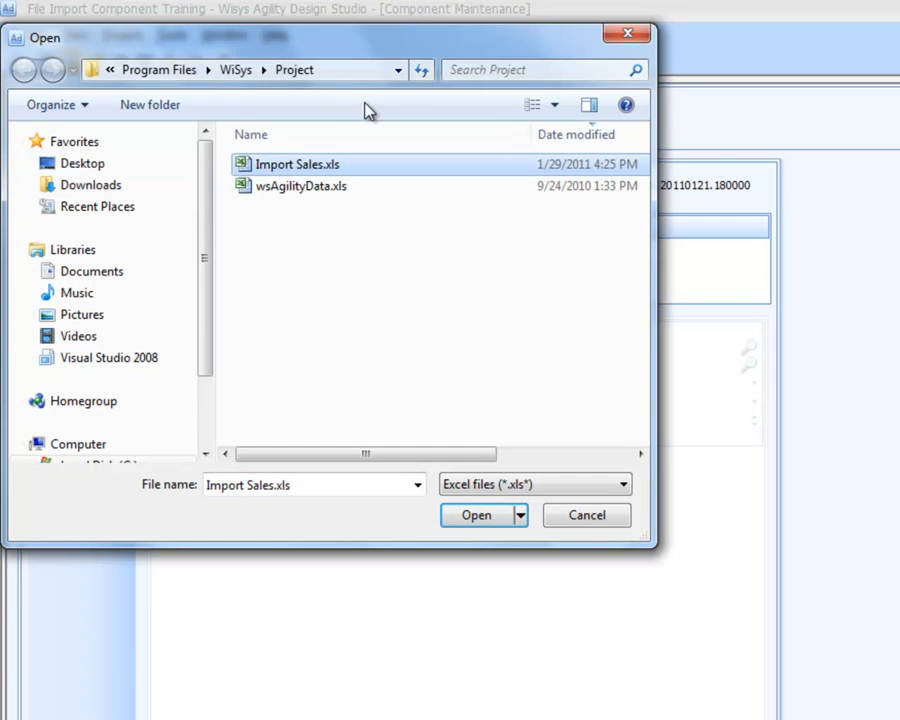
left_click(399, 70)
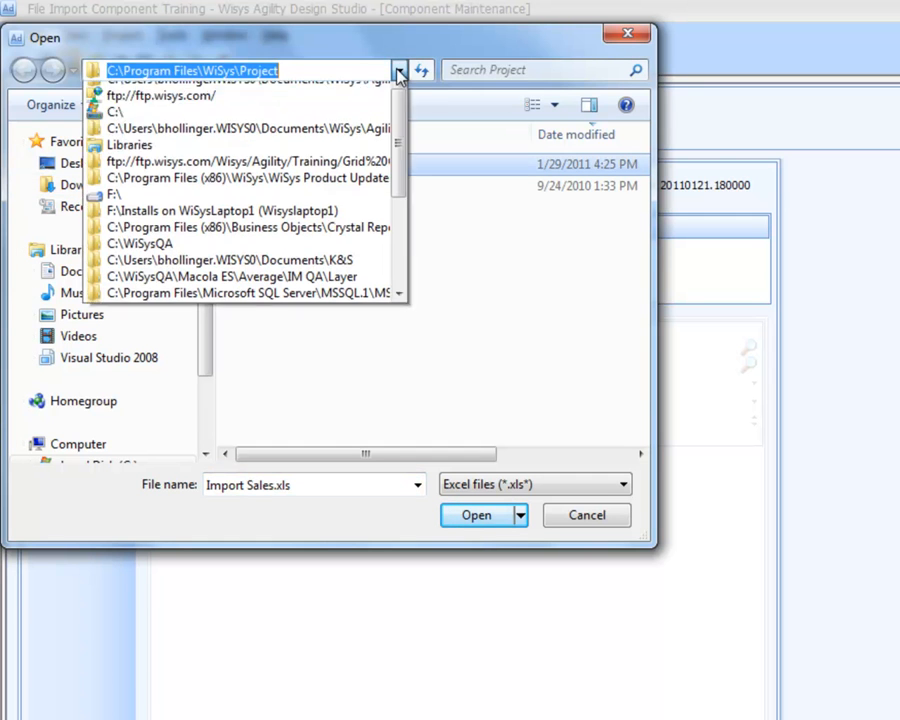
left_click(399, 70)
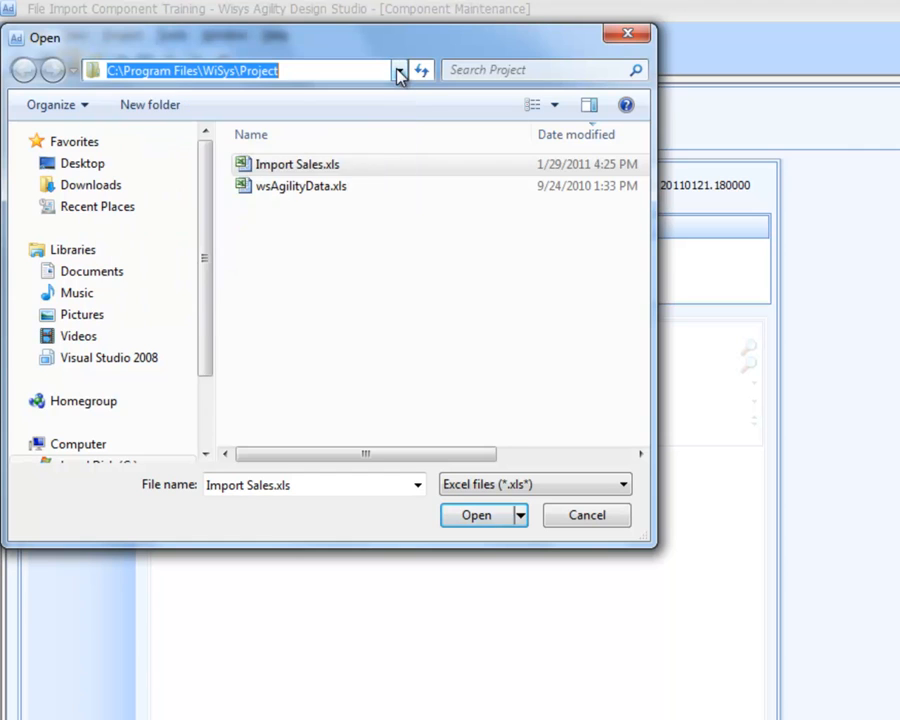
double_click(270, 166)
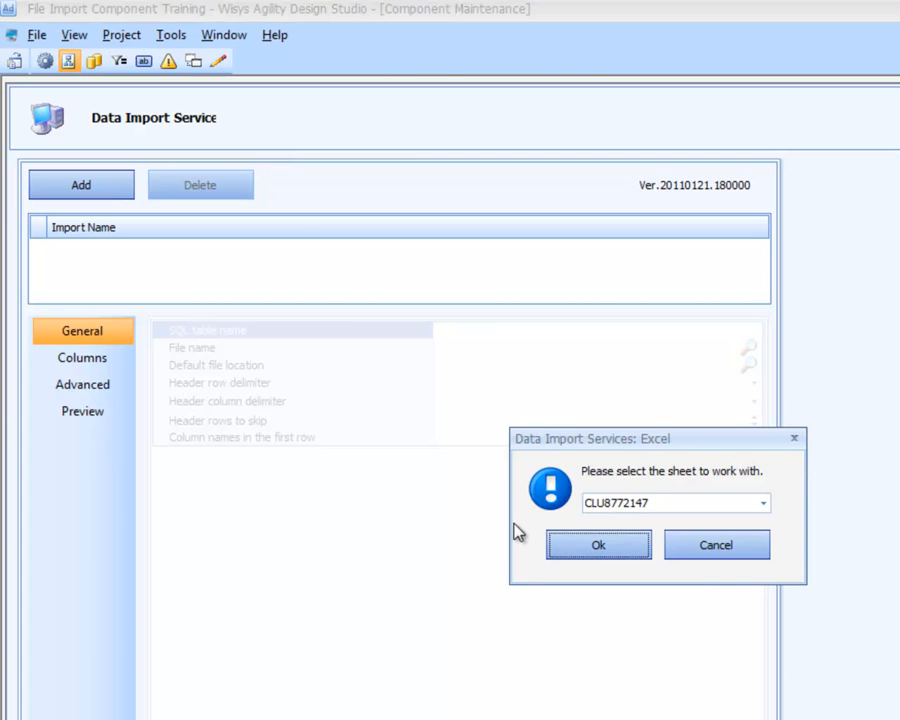
left_click(764, 504)
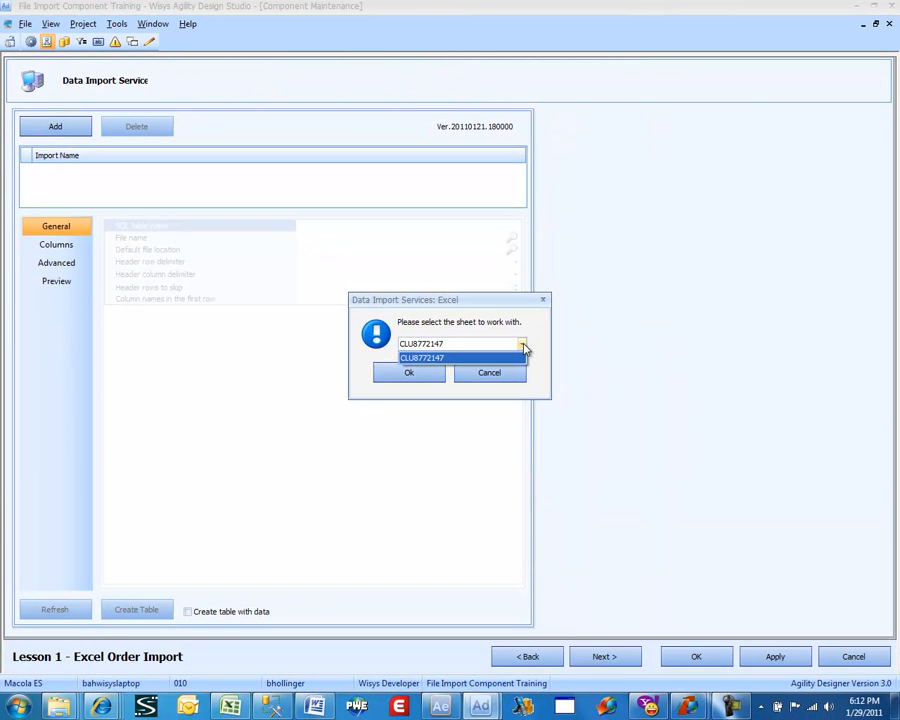
left_click(523, 346)
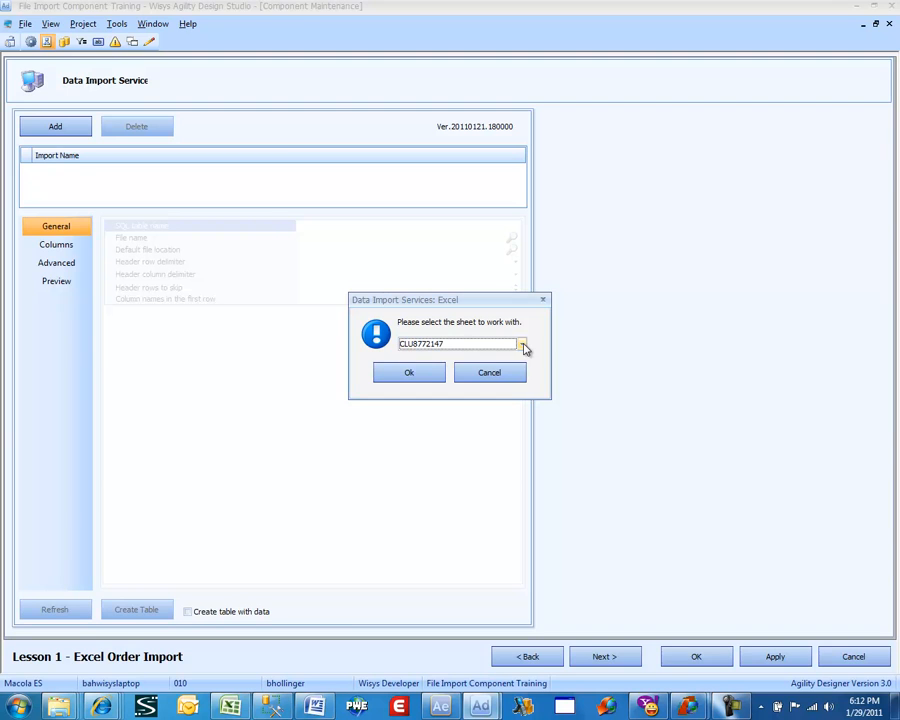
Switch to the Import Sales.xls workbook in Excel and examine the column headers and the CUST and SHIPDATE data.
left_click(233, 701)
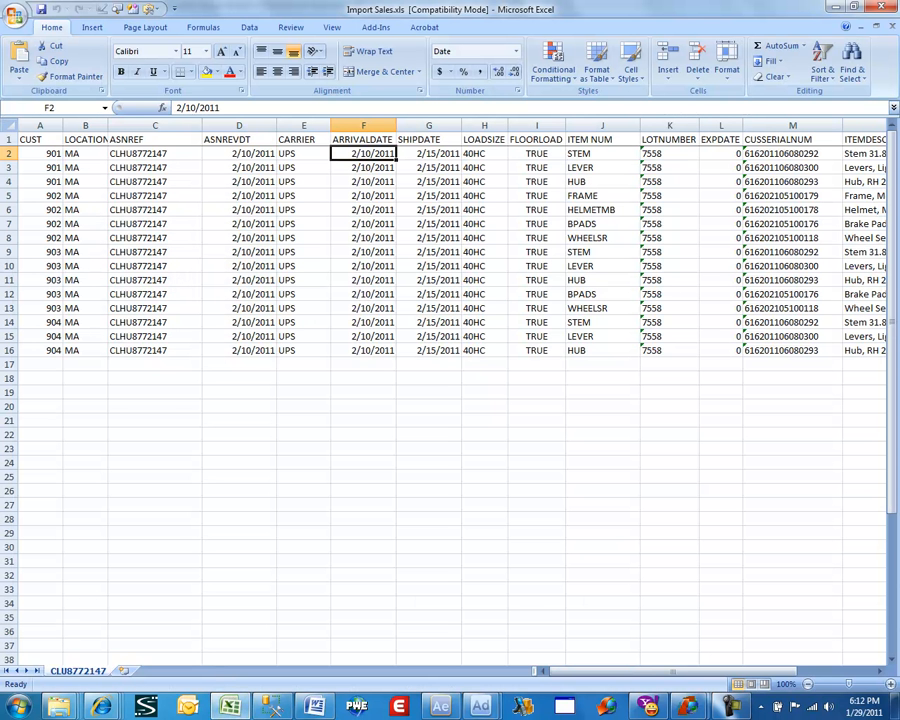
left_click(50, 152)
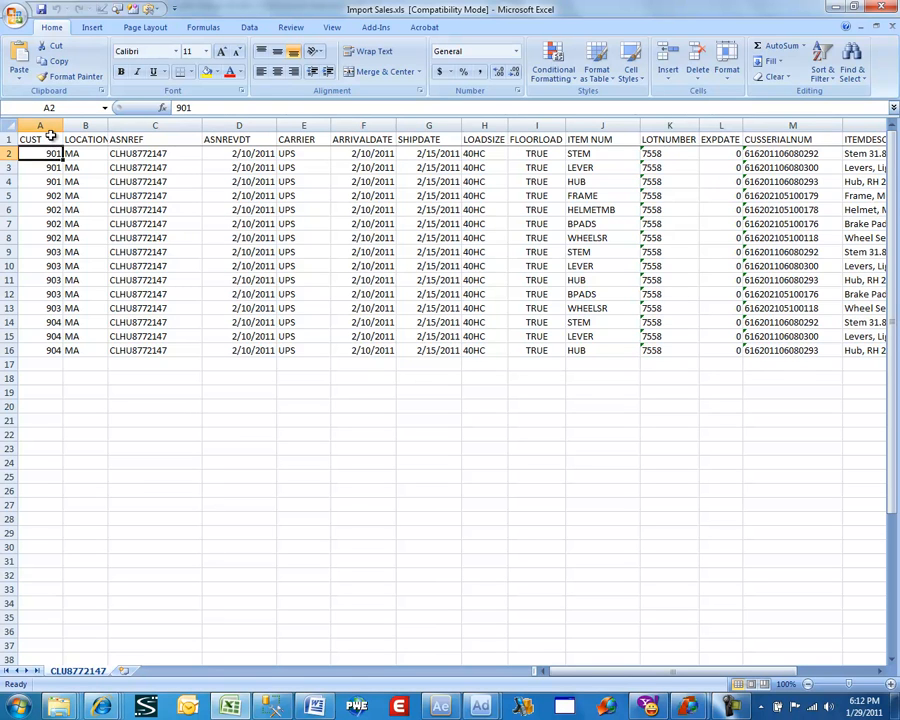
left_click(50, 139)
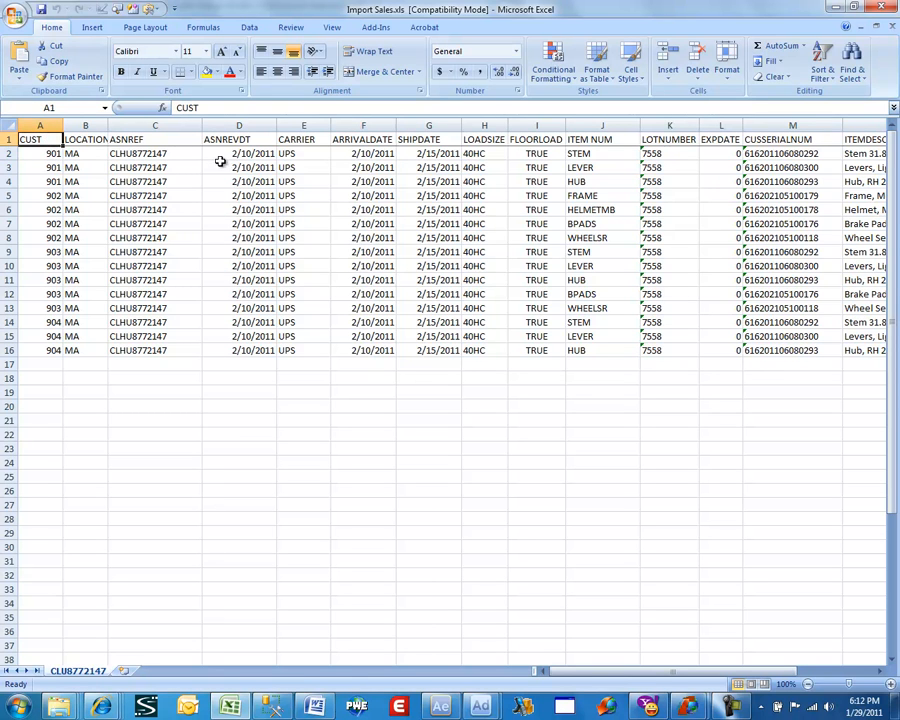
left_click(446, 157)
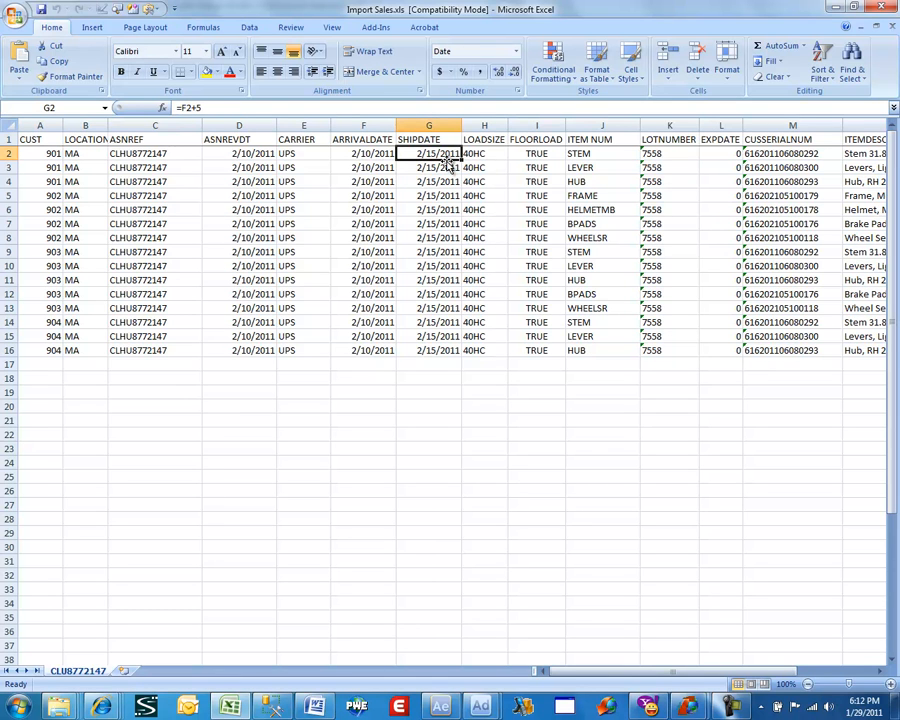
key("Up")
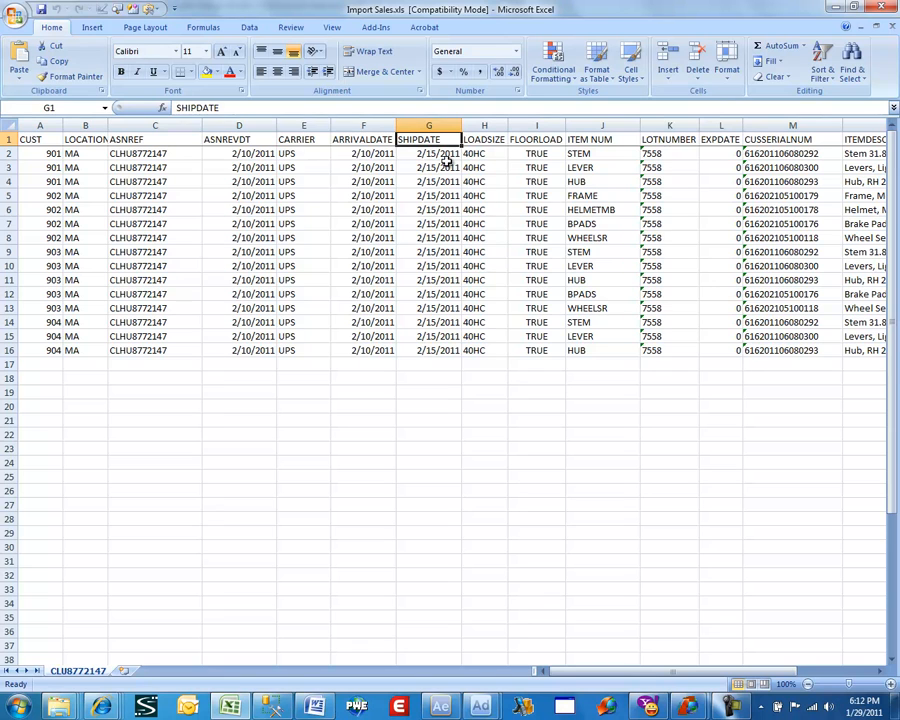
key("Left")
key("Left")
key("Left")
key("Left")
key("Left")
key("Down")
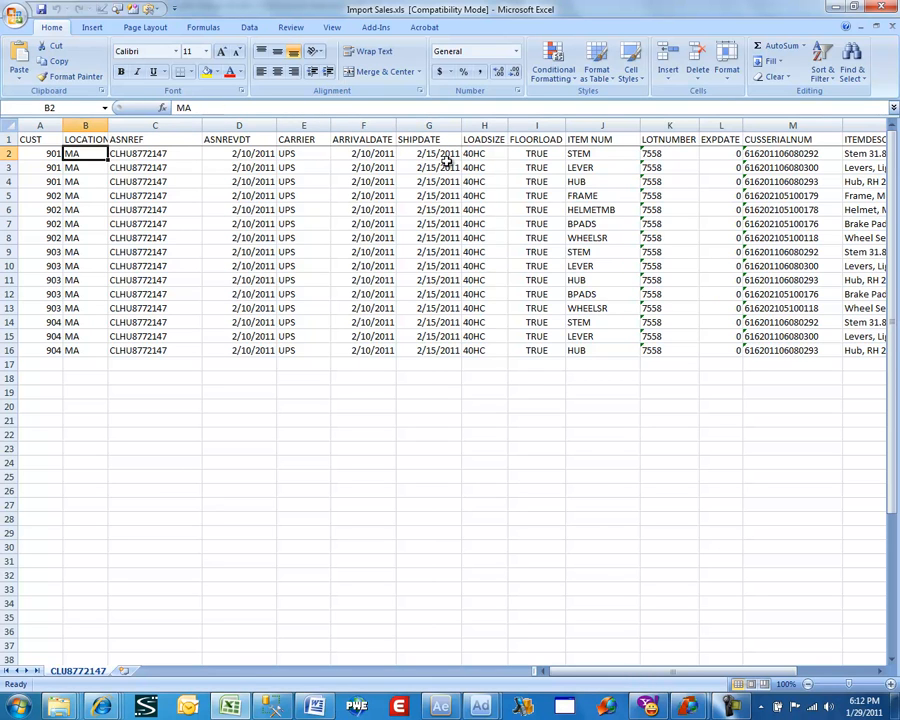
key("Left")
key("Down")
key("Down")
key("Down")
key("Down")
key("Down")
key("Down")
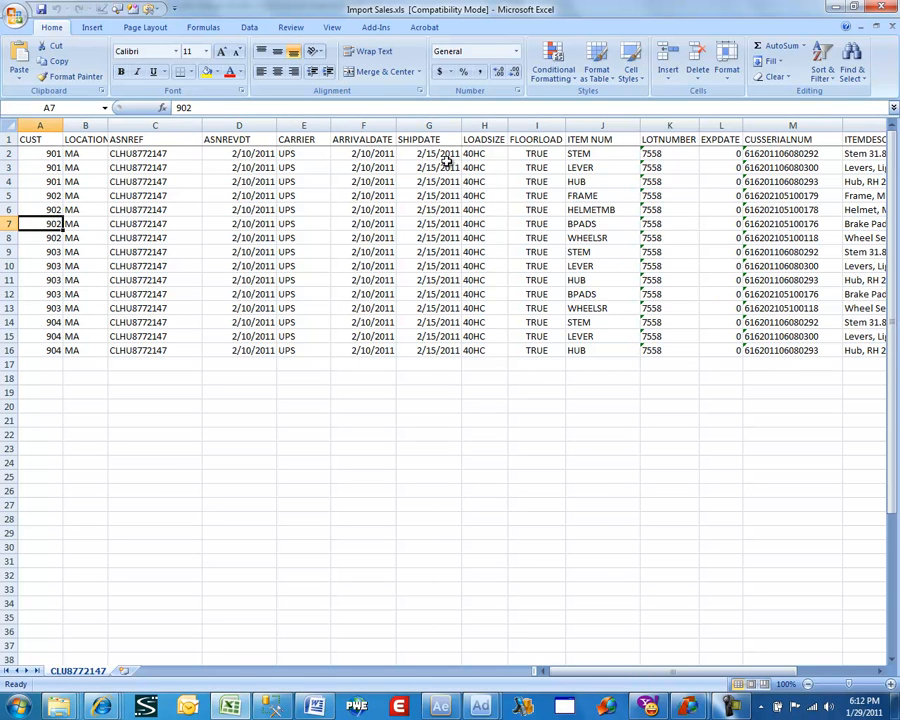
Examine how ship dates, item numbers and carriers are filled in across the customers' order rows.
key("Right")
key("Right")
key("Right")
key("Right")
key("Right")
key("Right")
key("Right")
key("Right")
key("Right")
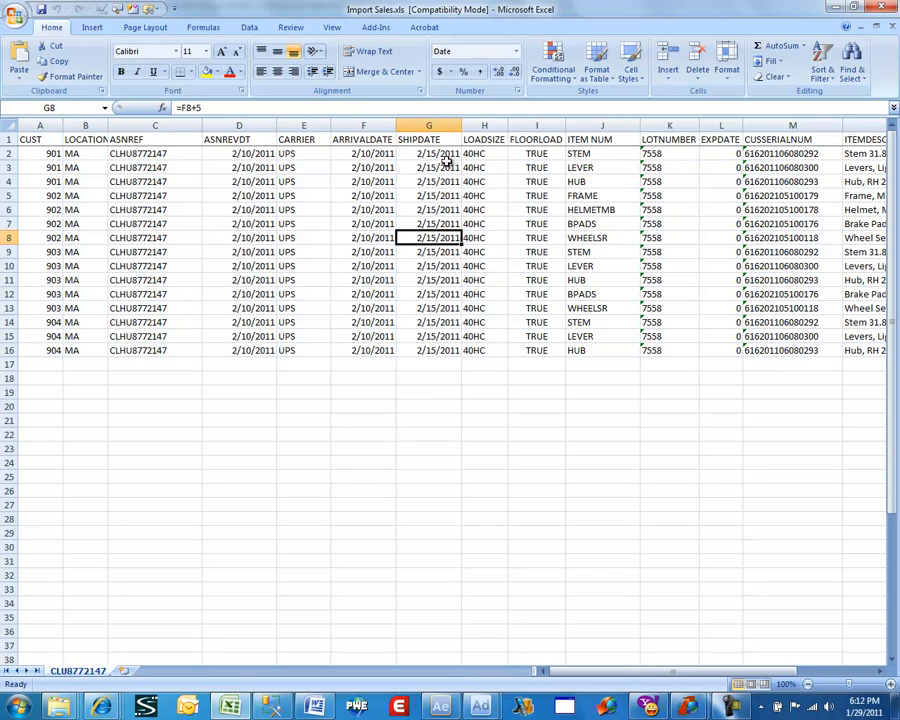
key("Right")
key("Left")
key("Up")
key("Up")
key("Up")
key("Up")
key("Up")
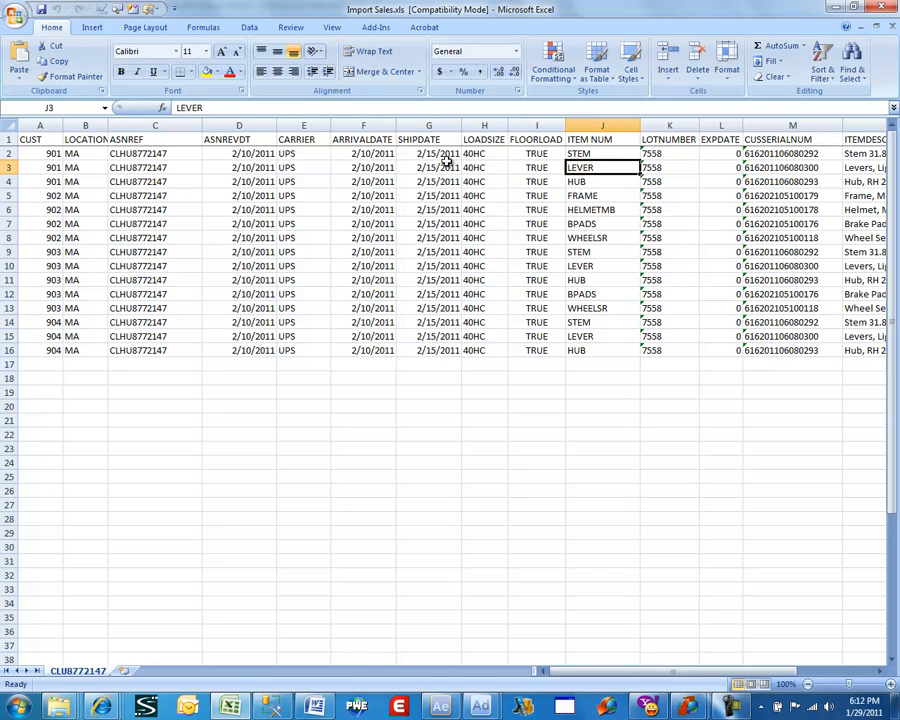
key("Right")
key("Left")
key("Left")
key("Left")
key("Left")
key("Left")
key("Left")
key("Up")
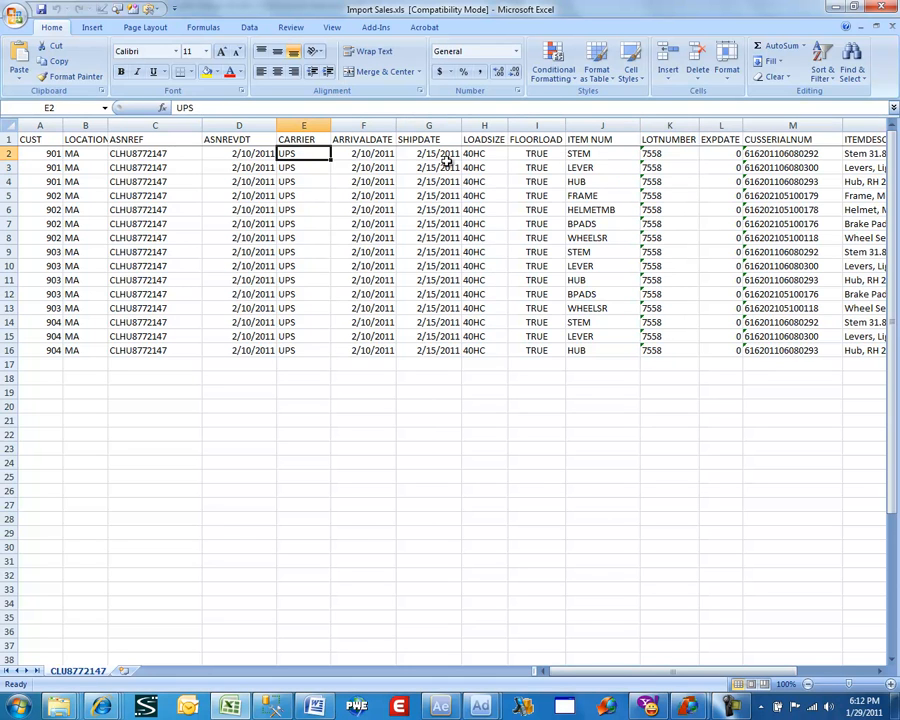
Review the first data row across the item description, quantity, unit of measure, price and serial number columns.
key("Right")
key("Right")
key("Right")
key("Right")
key("Right")
key("Right")
key("Right")
key("Right")
key("Right")
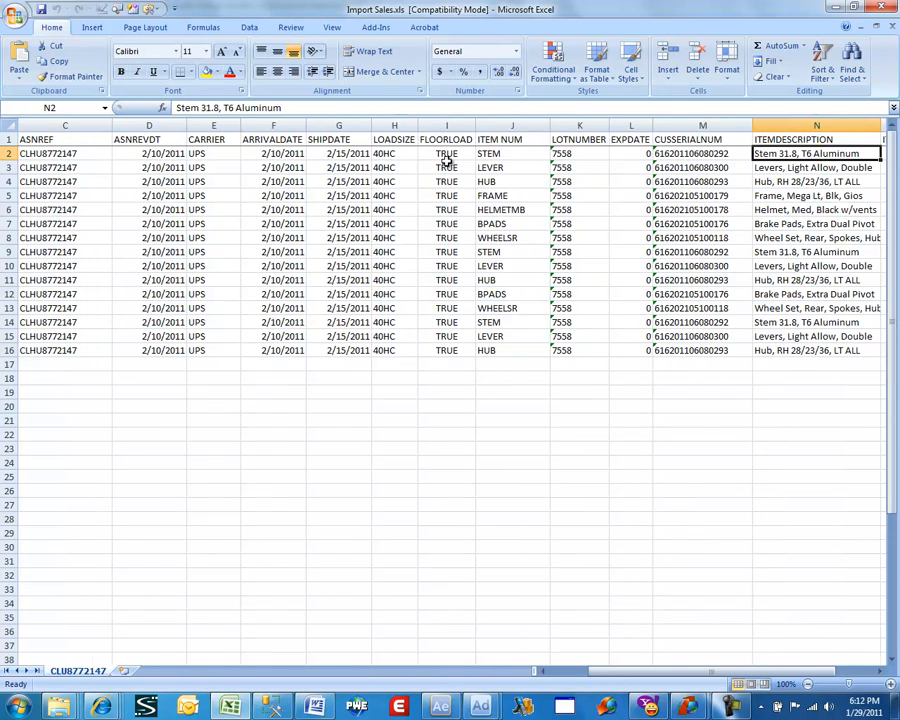
key("Right")
key("Right")
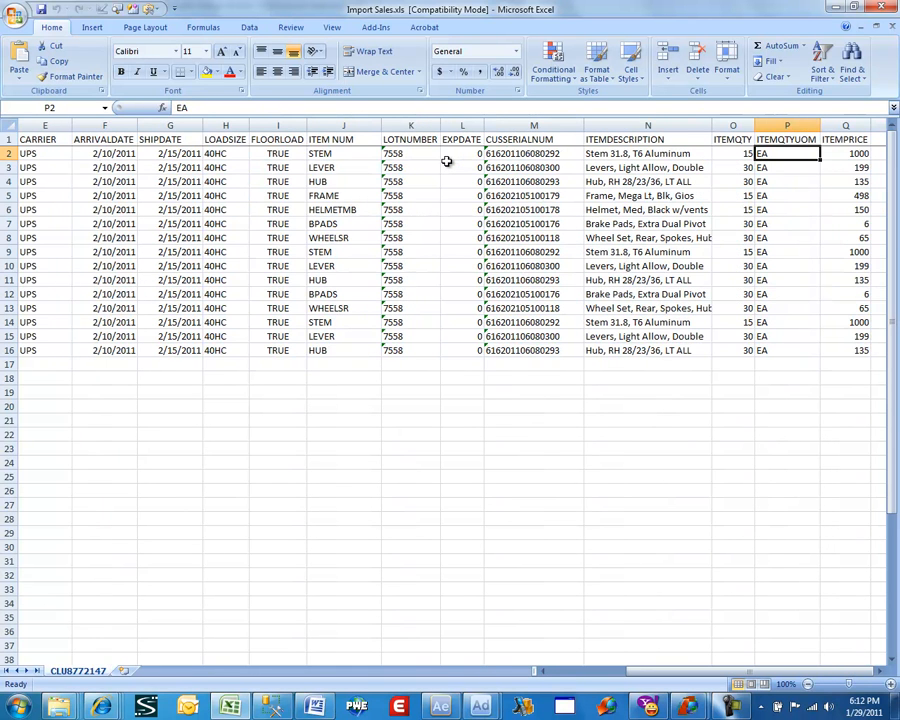
key("Right")
key("Right")
key("Right")
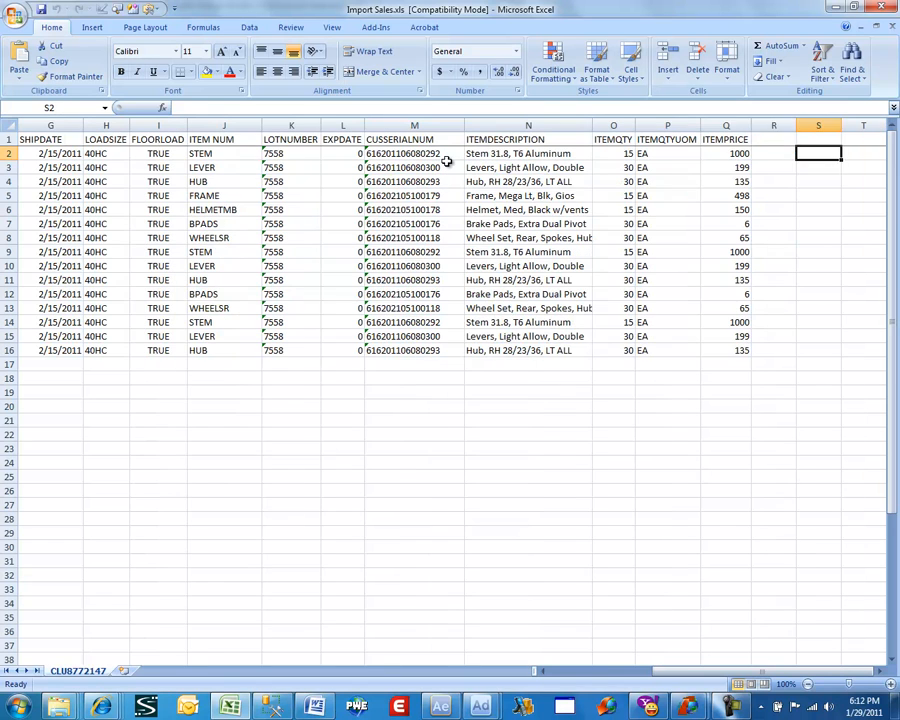
key("Left")
key("Left")
key("Left")
key("Left")
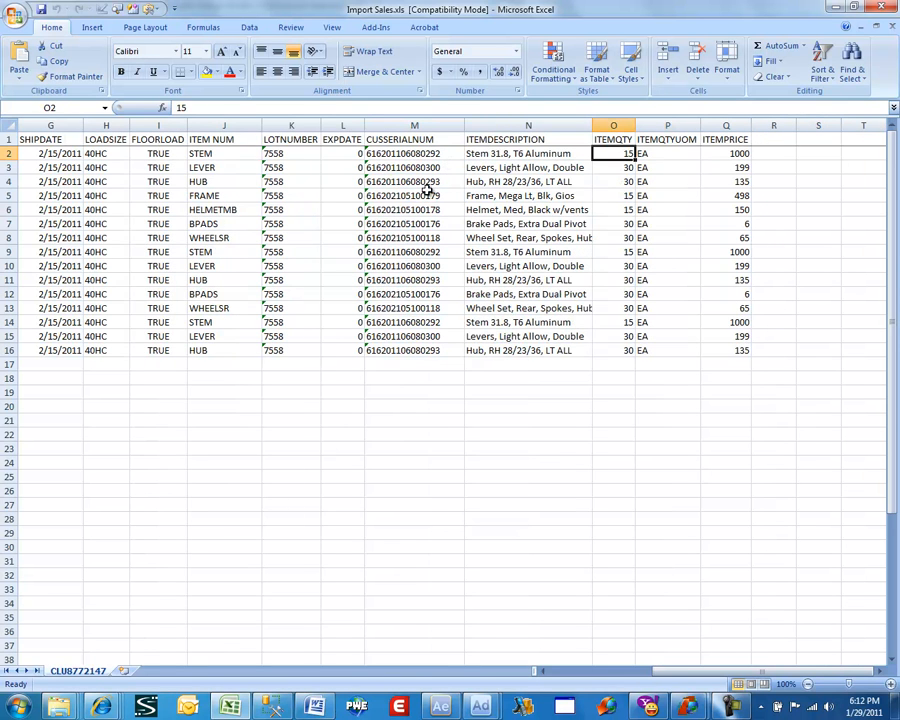
key("Left")
key("Left")
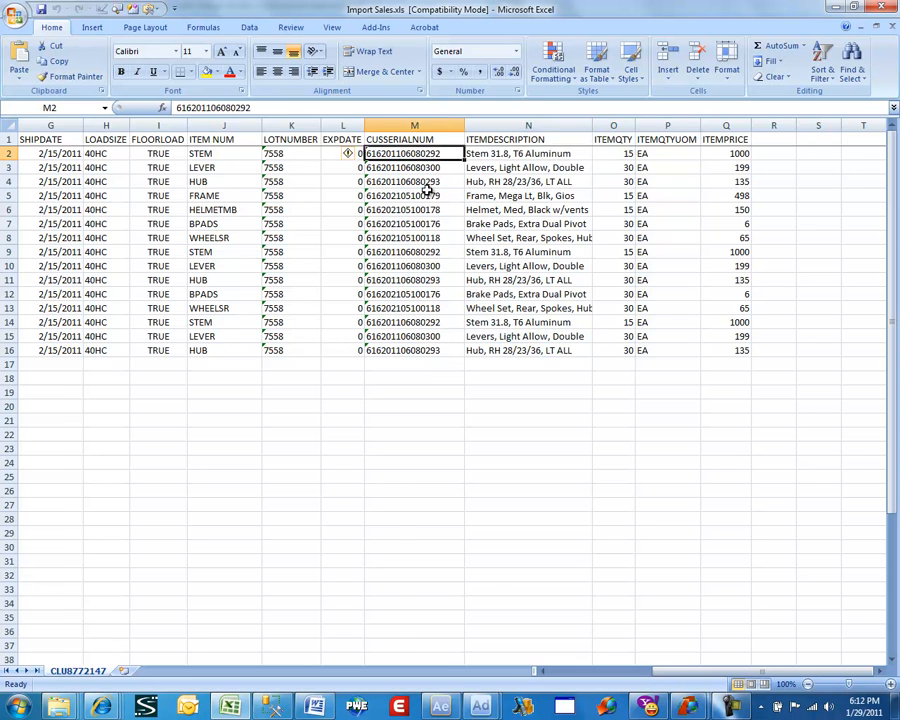
Examine the LOCATION values down the order rows and the first row's columns from LOCATION through LOADSIZE.
key("Home")
key("Right")
key("Down")
key("Down")
key("Down")
key("Down")
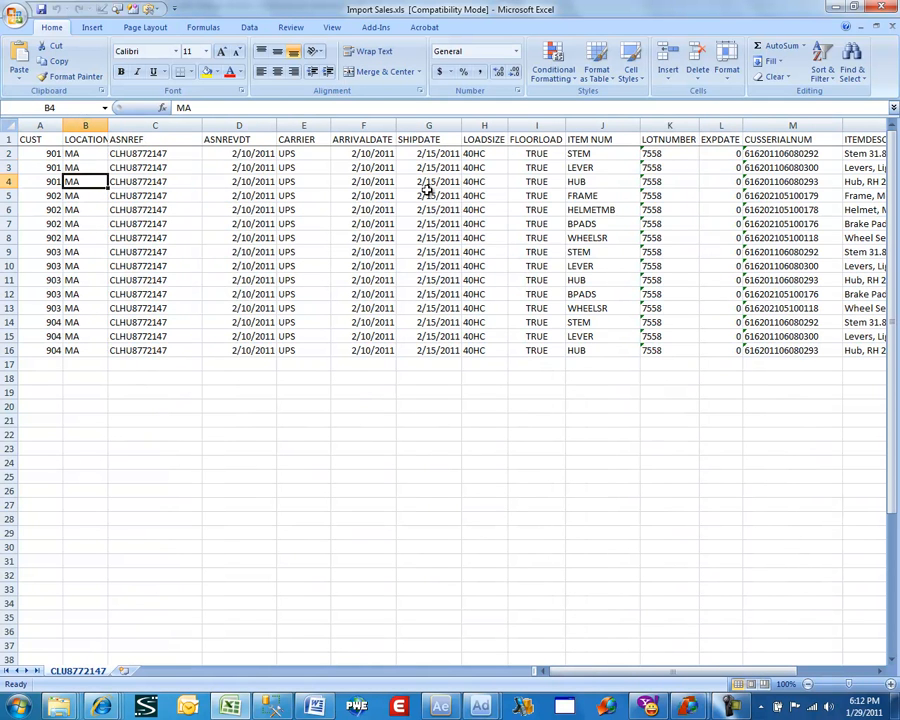
key("Down")
key("Down")
key("Down")
key("Down")
key("Down")
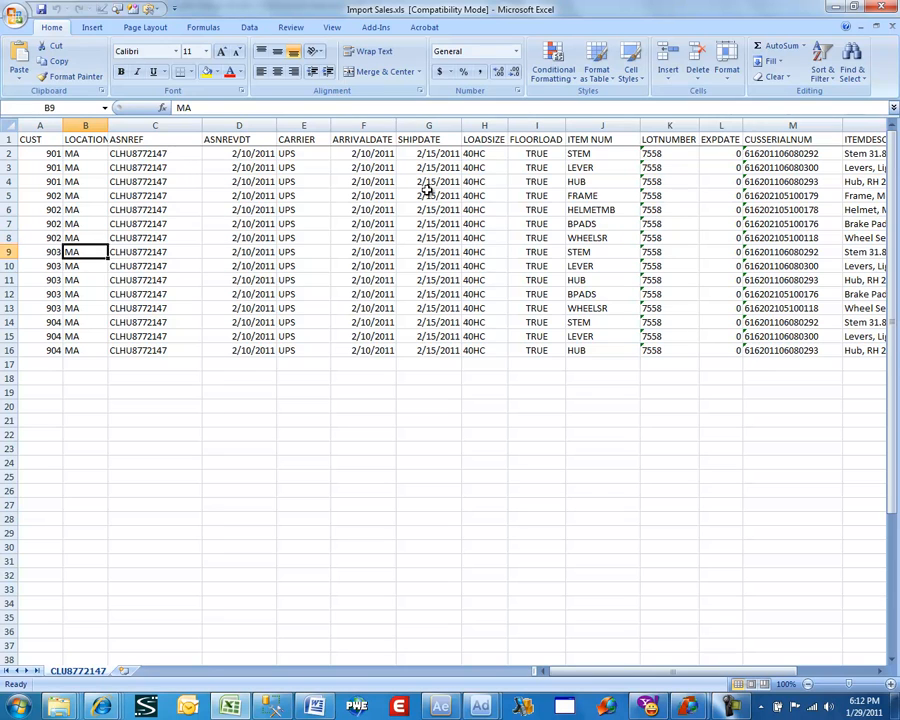
key("Down")
key("Down")
key("Down")
key("Down")
key("Up")
key("Up")
key("Up")
key("Up")
key("Up")
key("Up")
key("Up")
key("Up")
key("Up")
key("Up")
key("Up")
key("Up")
key("Up")
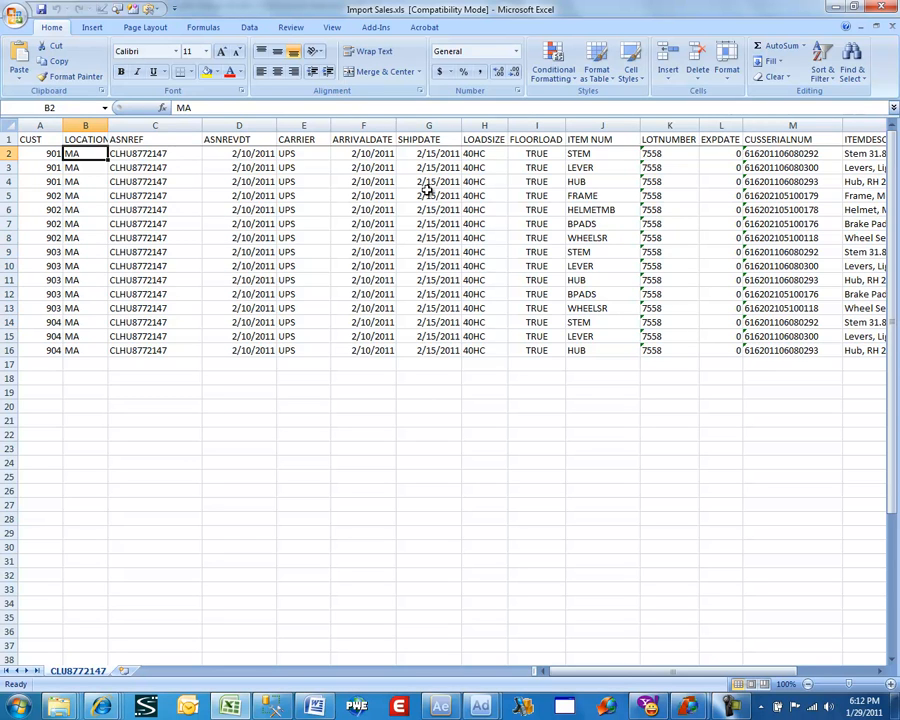
key("Right")
key("Right")
key("Right")
key("Right")
key("Right")
key("Right")
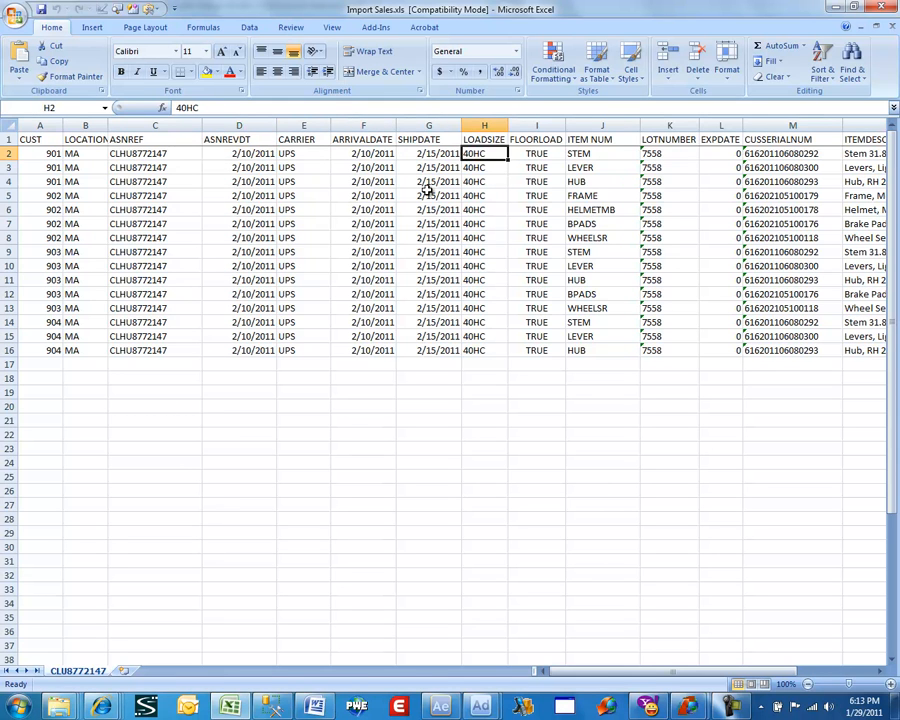
Switch back to Wisys Agility Design Studio and accept CLU8772147 as the Excel sheet to work with.
key("Down")
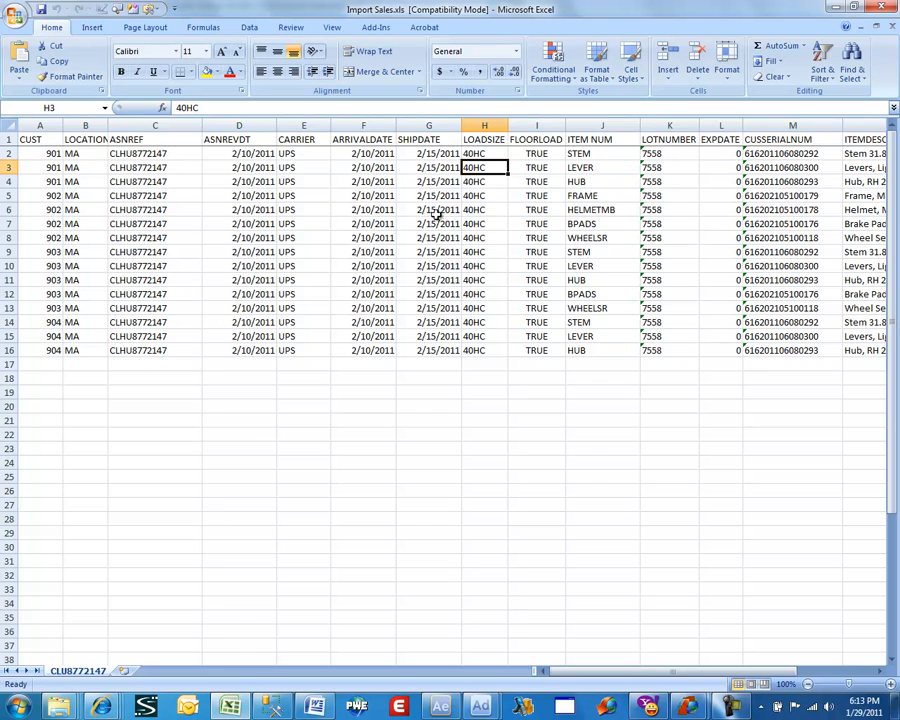
mouse_move(478, 708)
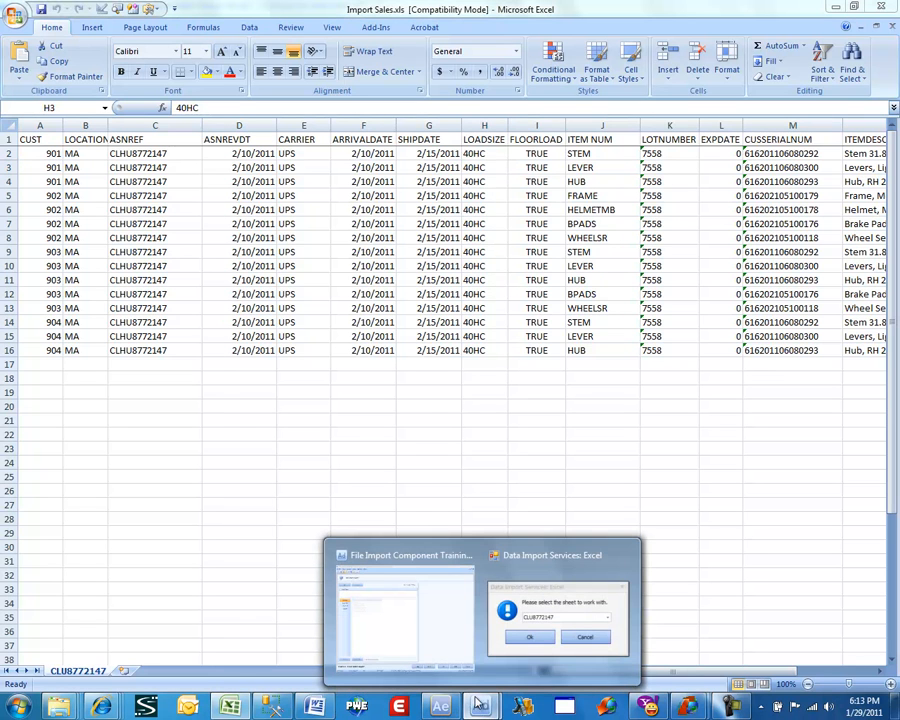
left_click(400, 610)
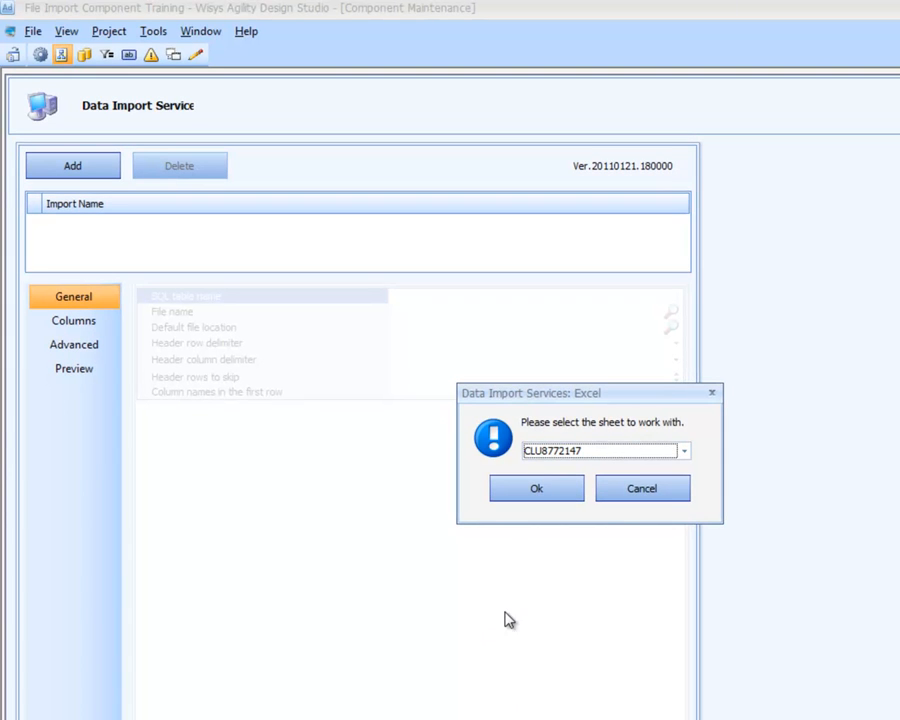
left_click(528, 493)
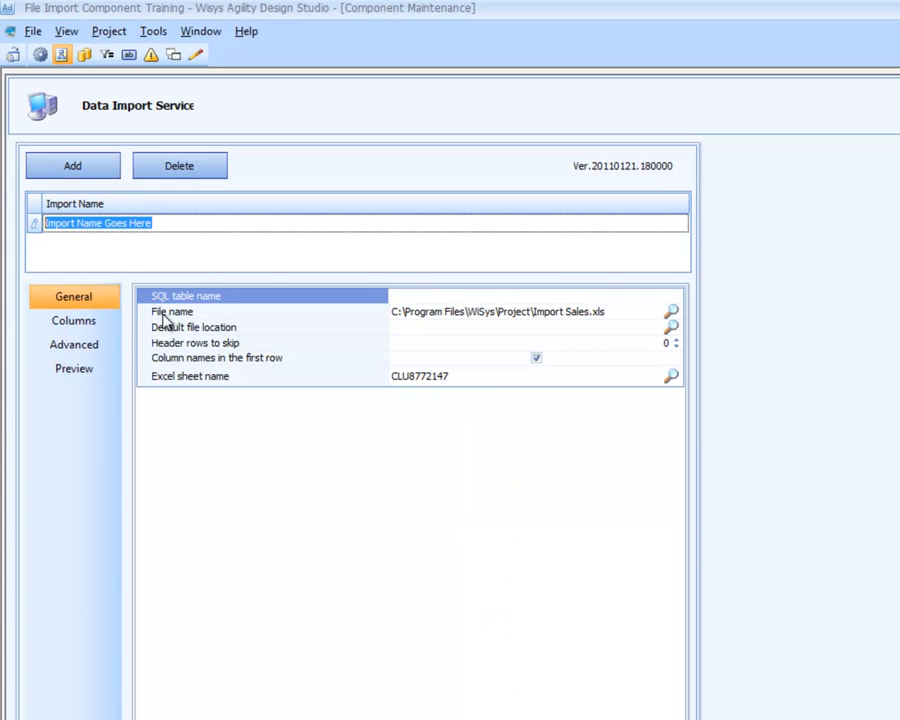
Name the new import "Import" and set its SQL table name to OrderImport.
type("Import")
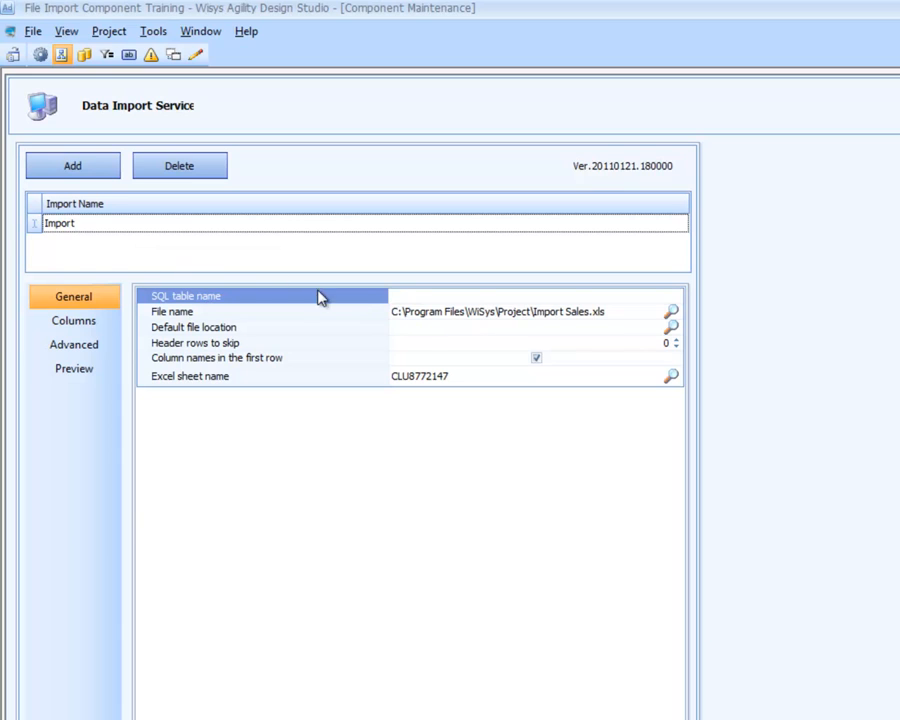
left_click(396, 295)
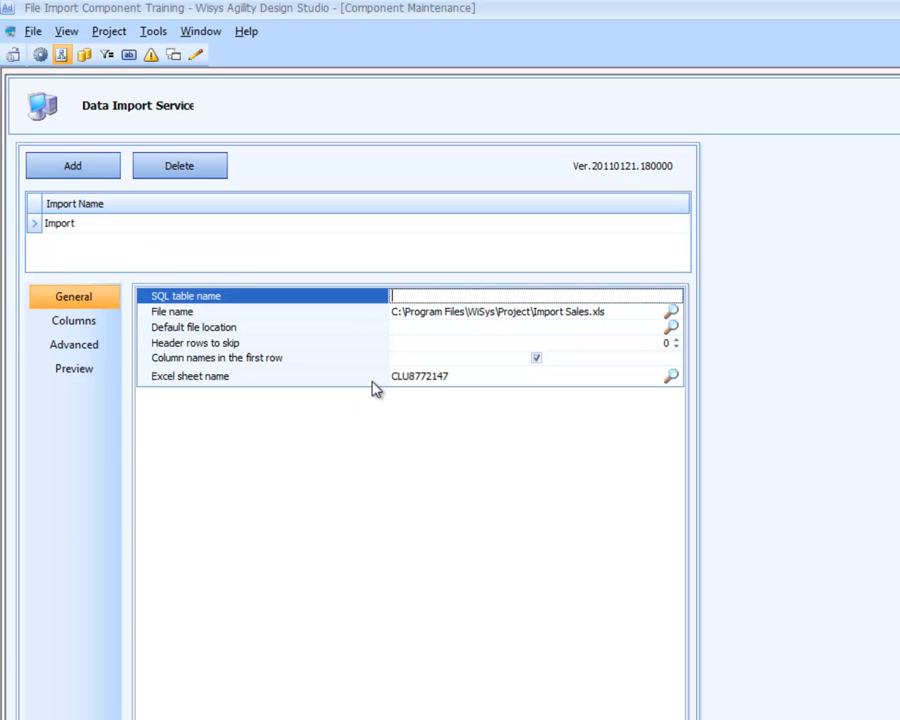
type("OrderImport")
Set the import's default file location to the folder C:\Program Files\WiSys\Project.
left_click(671, 330)
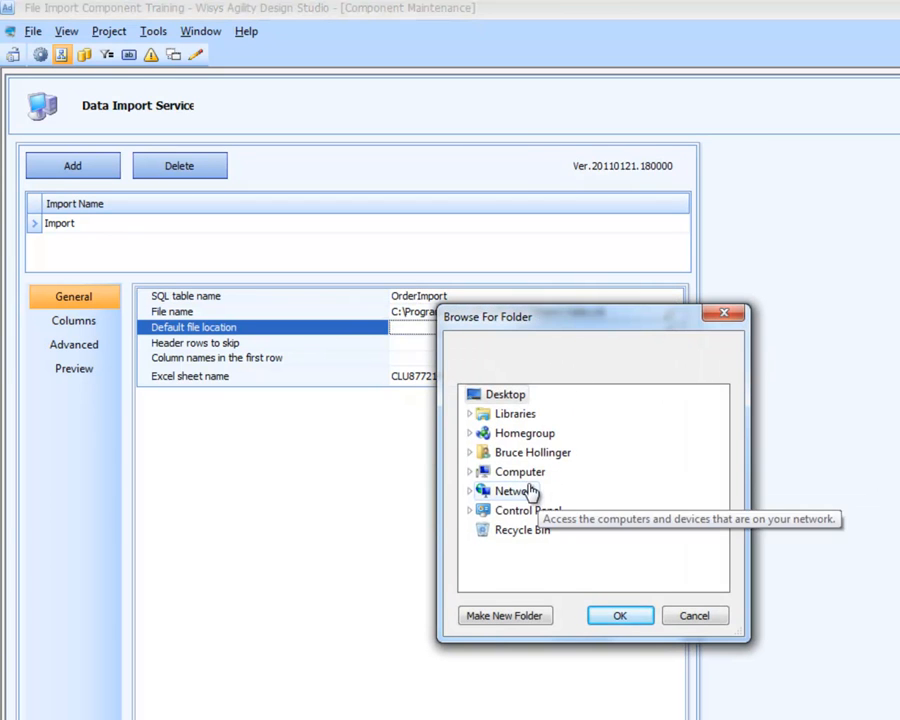
left_click(524, 473)
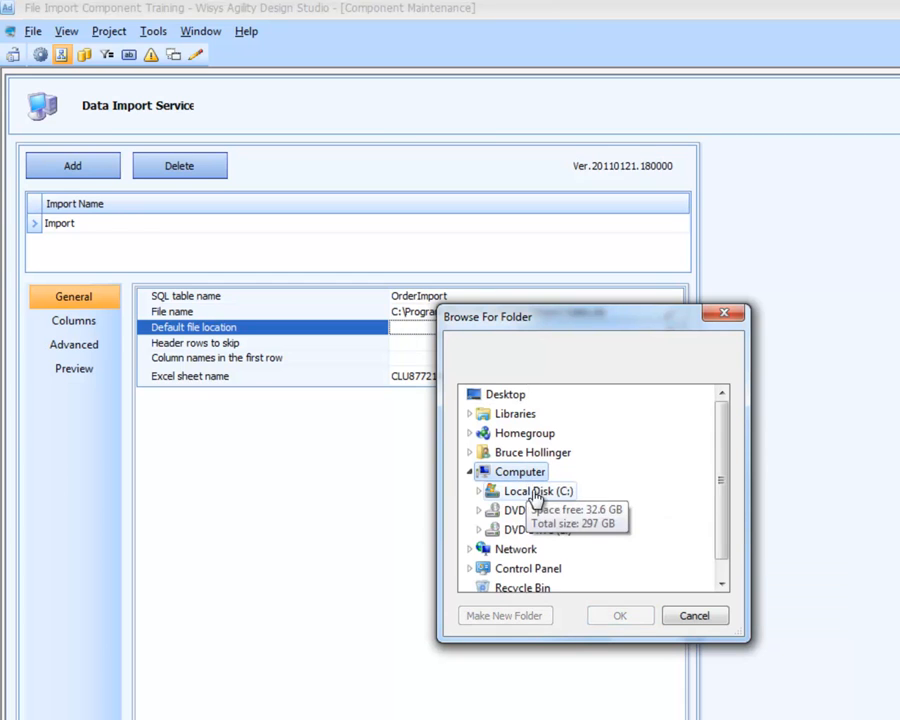
left_click(537, 493)
left_click(536, 519)
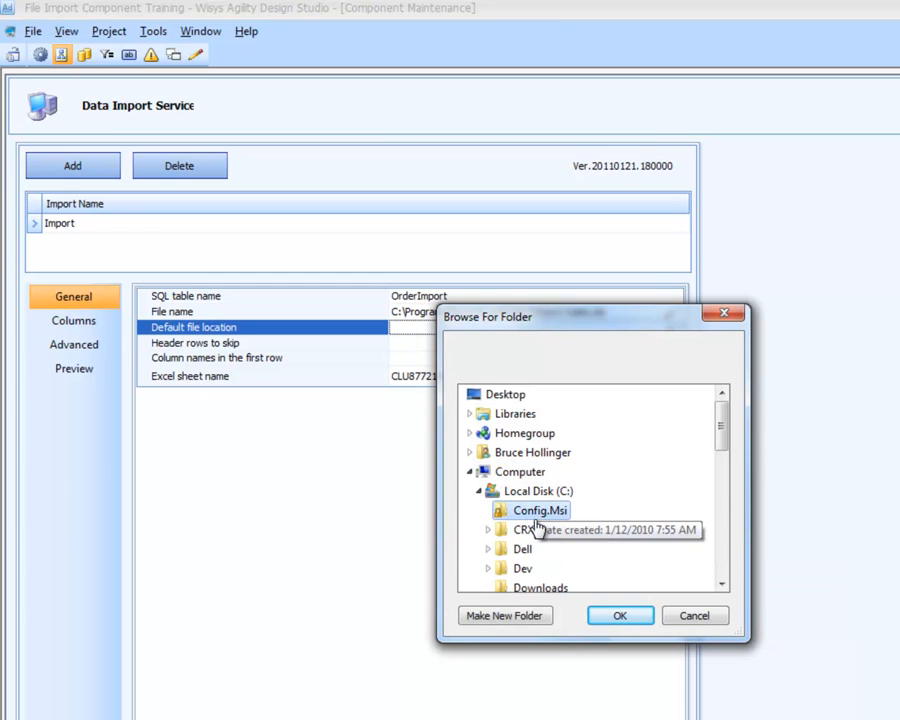
key("p")
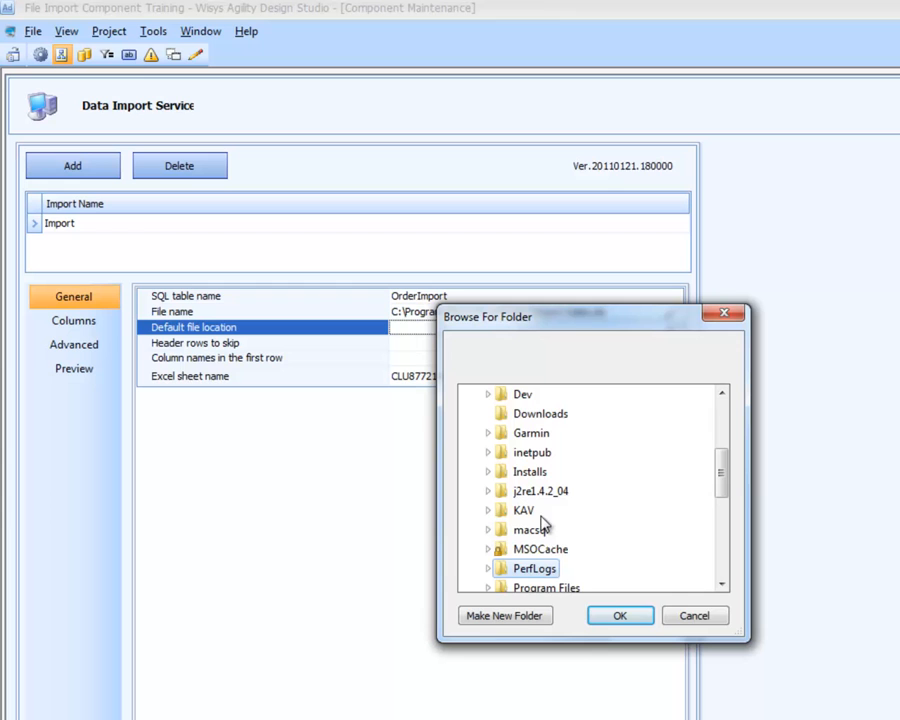
left_click(548, 585)
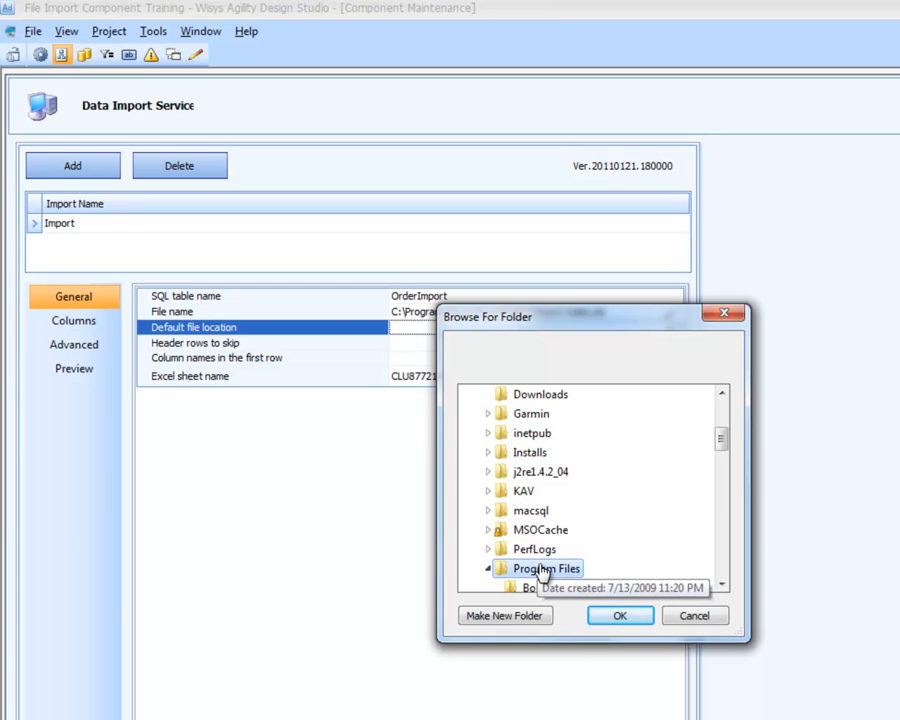
scroll(541, 572, "down", 1)
scroll(541, 570, "down", 9)
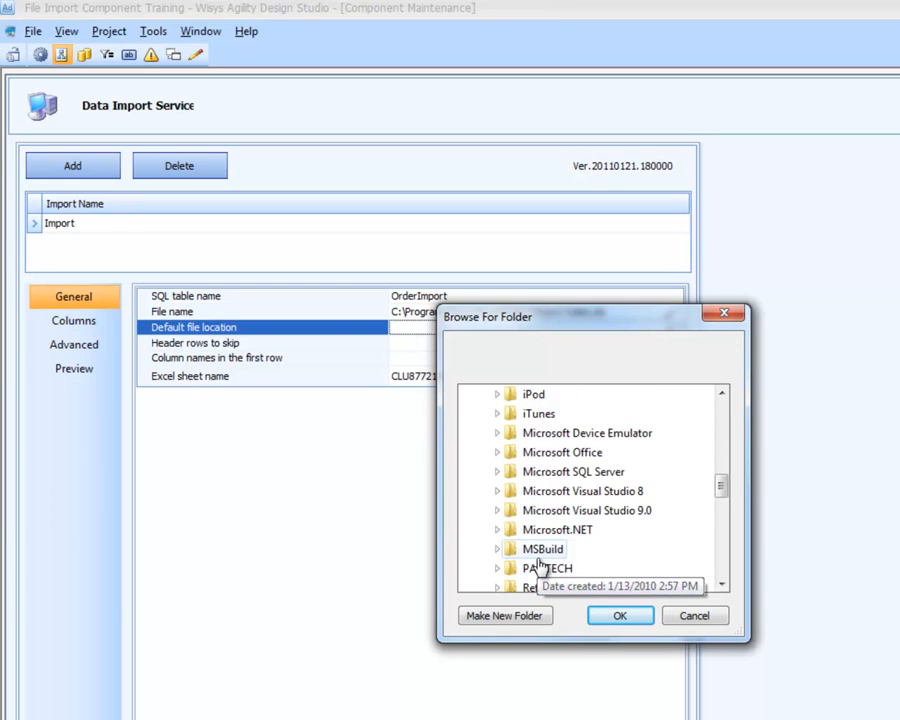
scroll(537, 568, "down", 3)
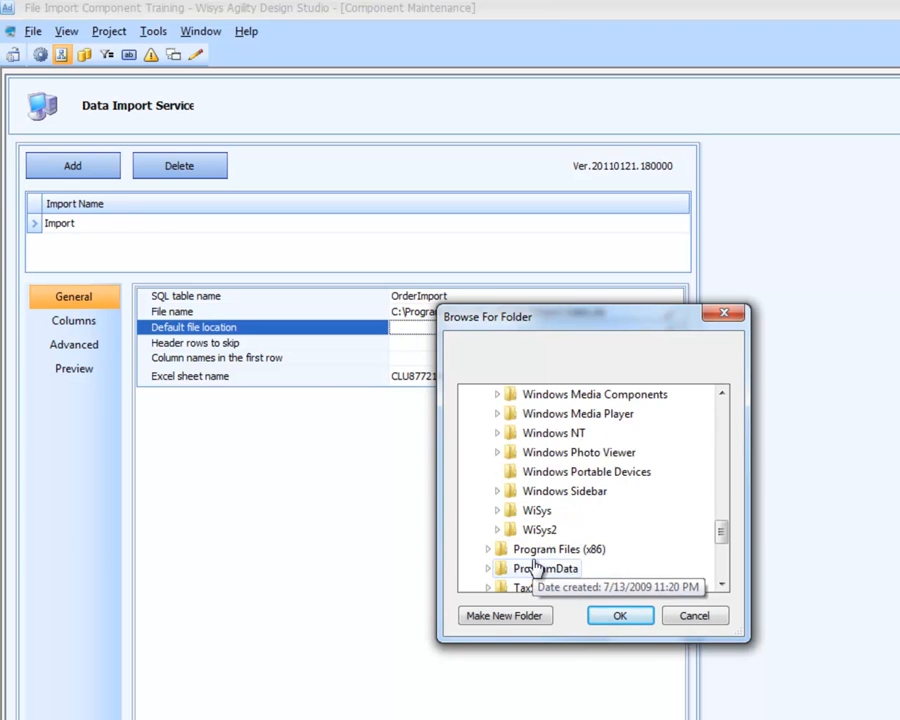
left_click(537, 453)
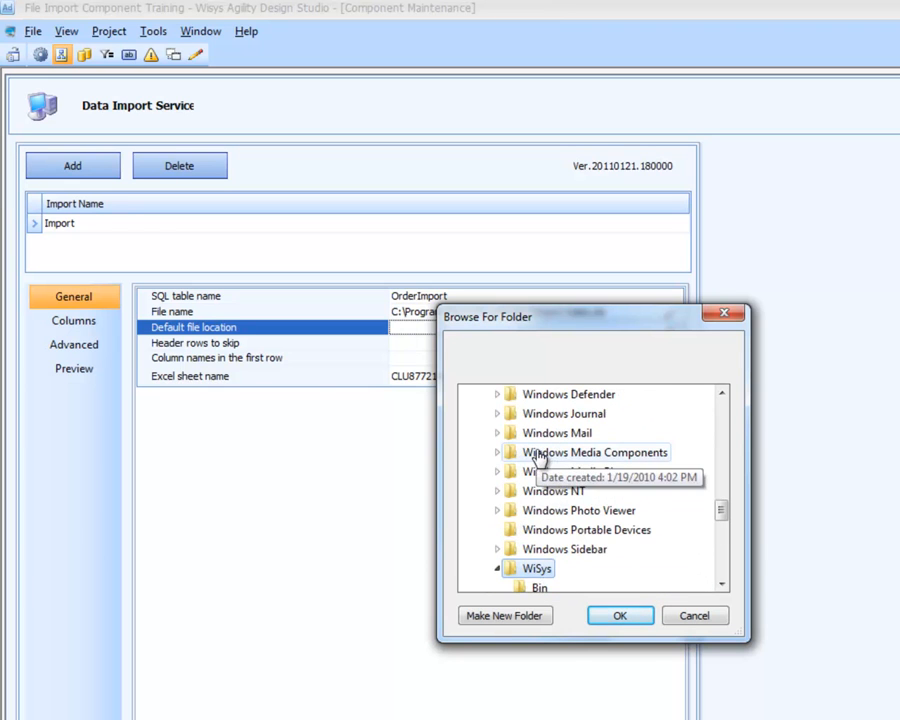
scroll(540, 470, "down", 4)
scroll(552, 522, "up", 1)
left_click(550, 488)
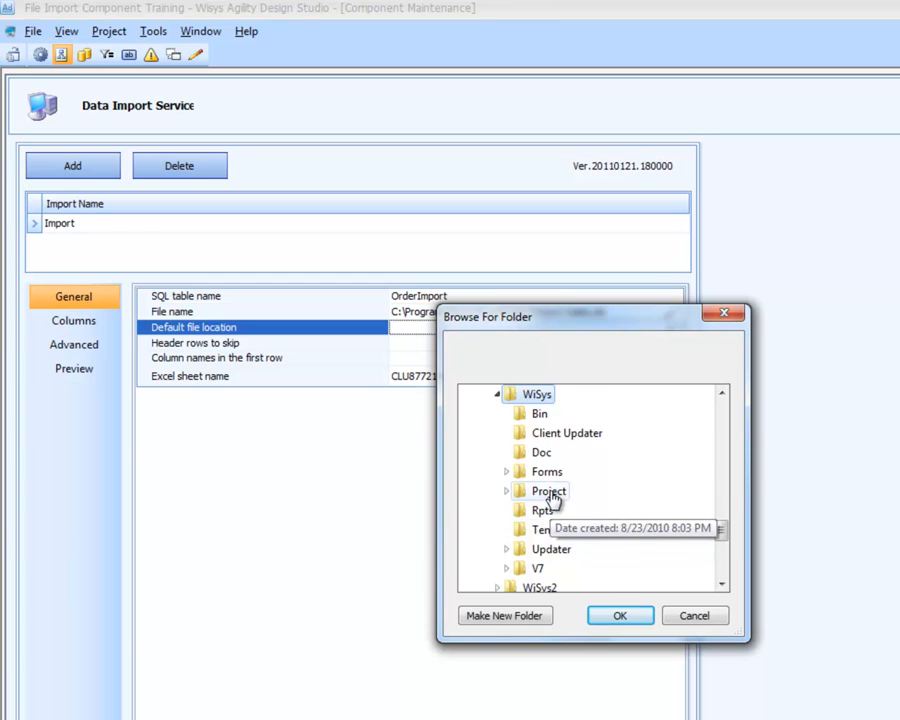
scroll(552, 495, "up", 2)
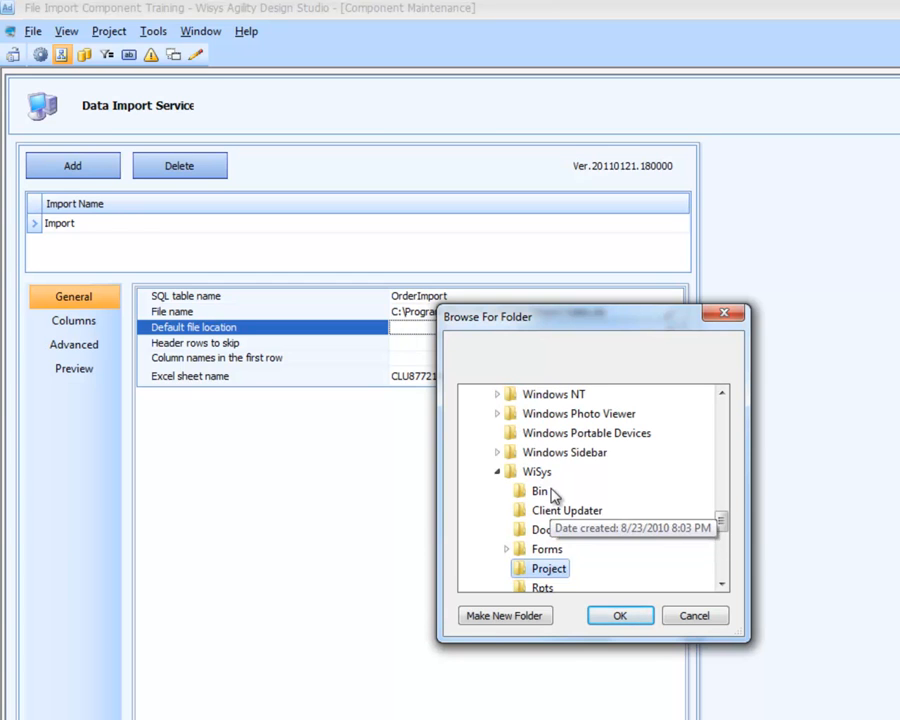
left_click(618, 621)
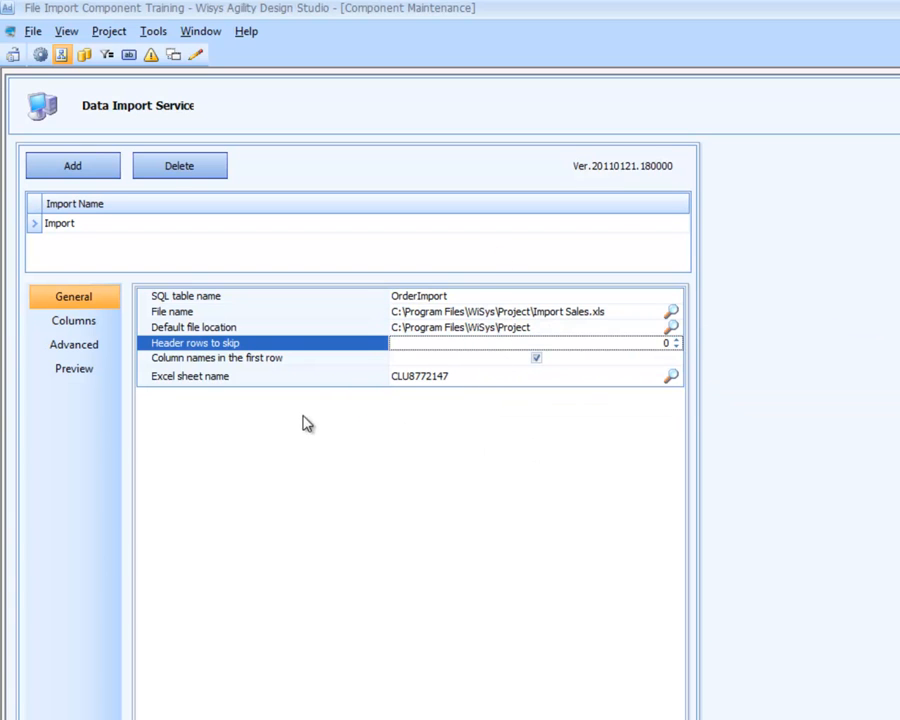
Preview the spreadsheet rows of the import, and create its OrderImport SQL table, replacing the existing one.
left_click(76, 374)
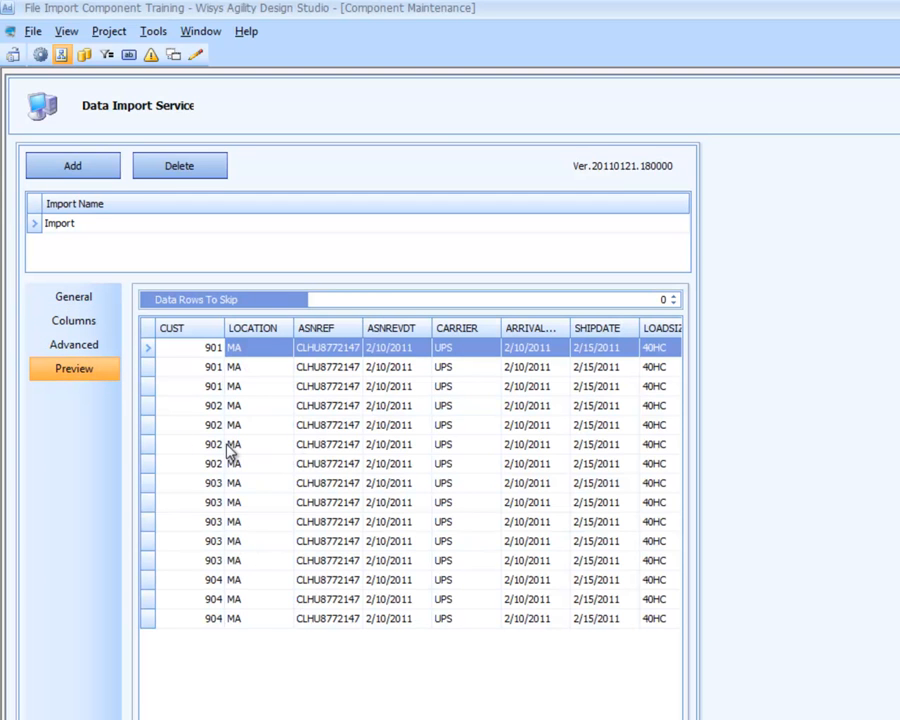
left_click(78, 298)
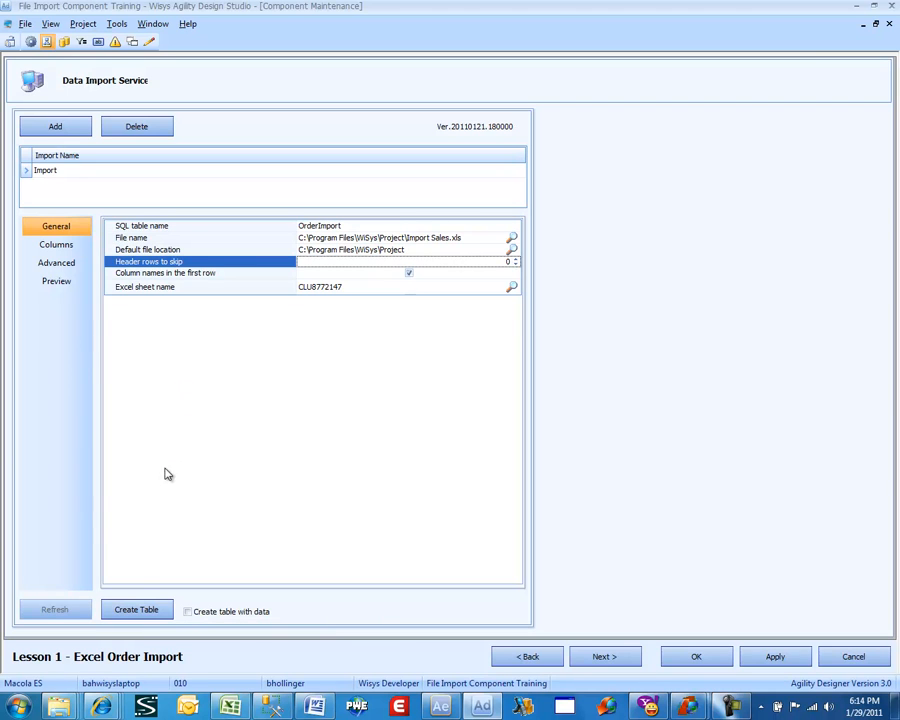
left_click(140, 614)
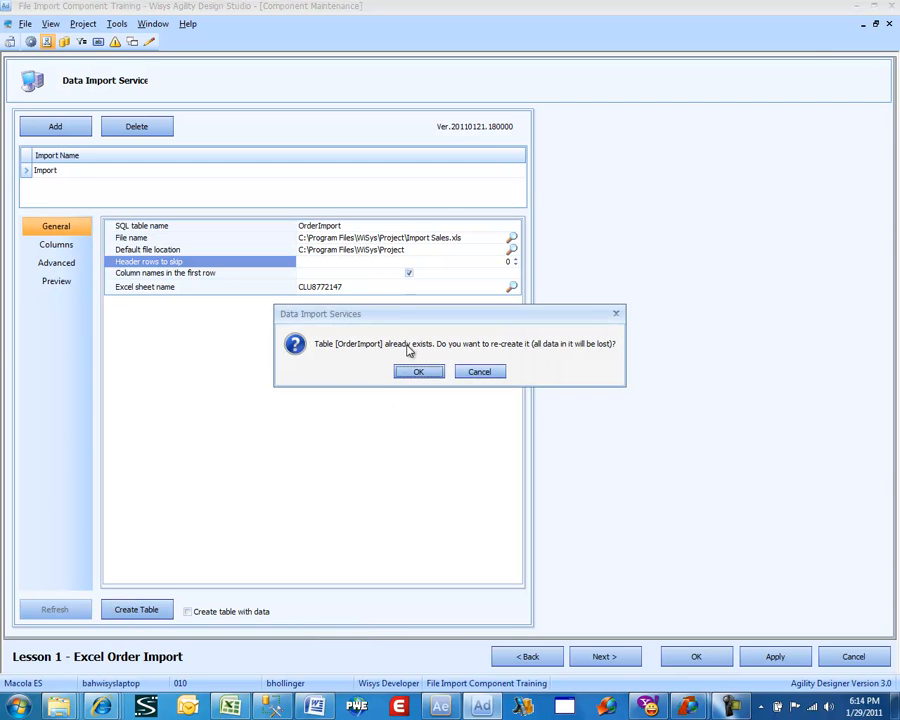
left_click(418, 373)
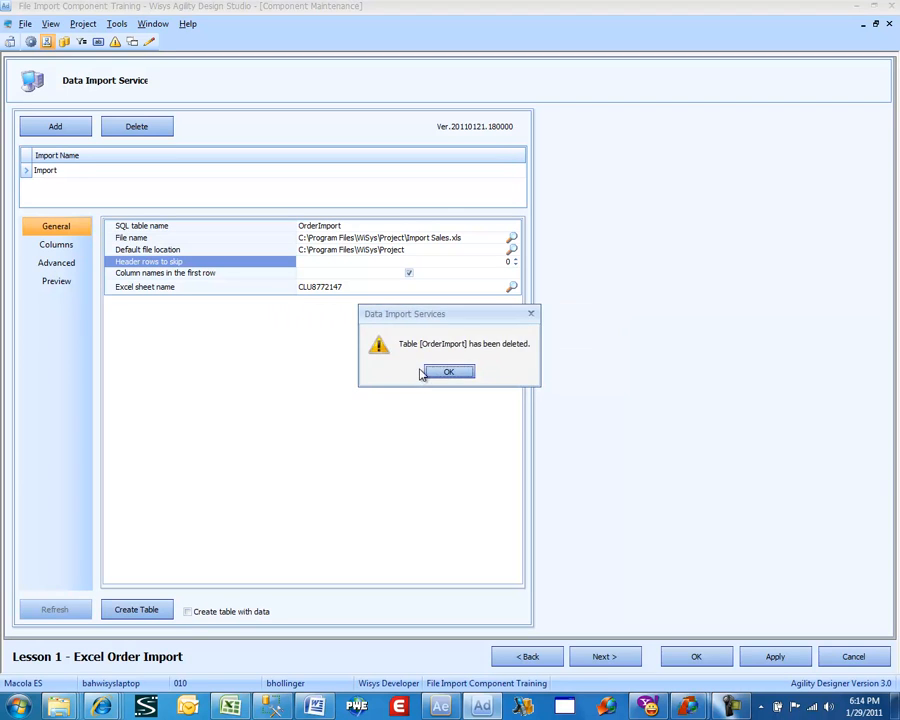
left_click(447, 371)
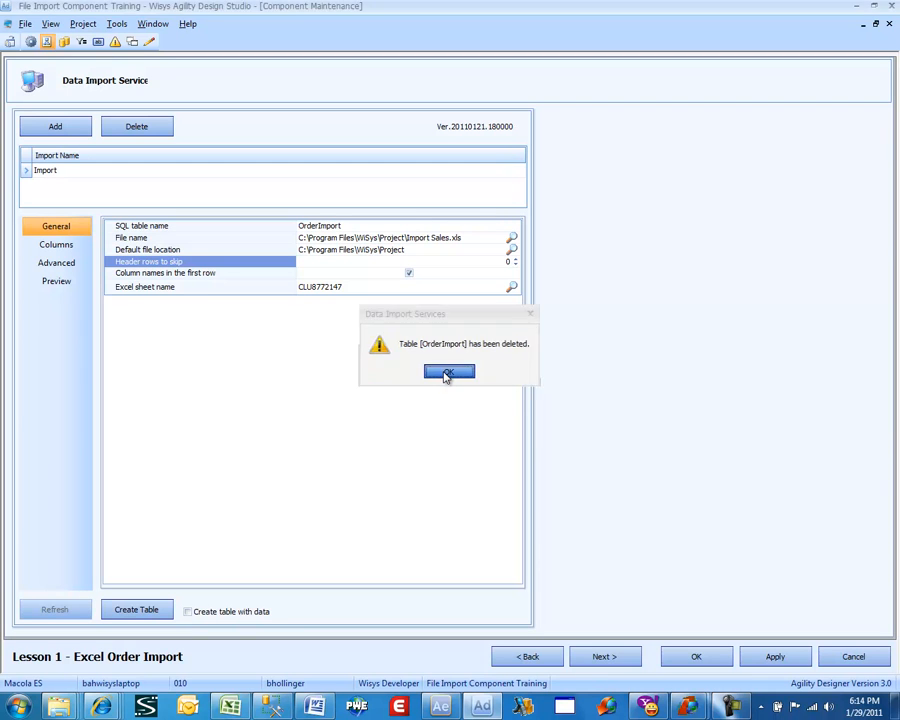
left_click(446, 374)
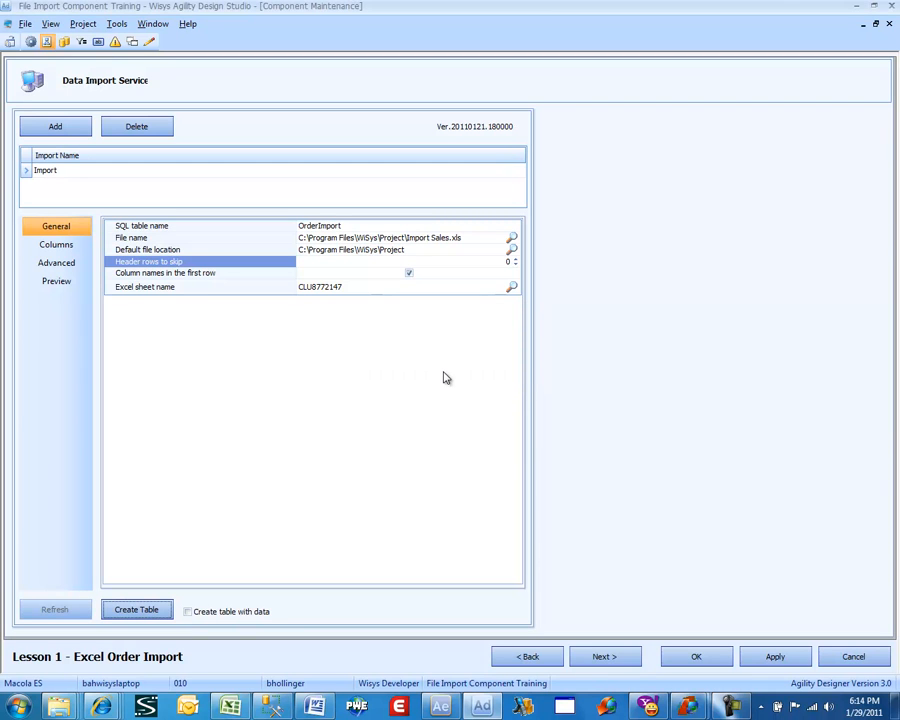
Proceed to the SQL statement, add the OrderImport table to the query diagram and enlarge its field box slightly.
left_click(626, 655)
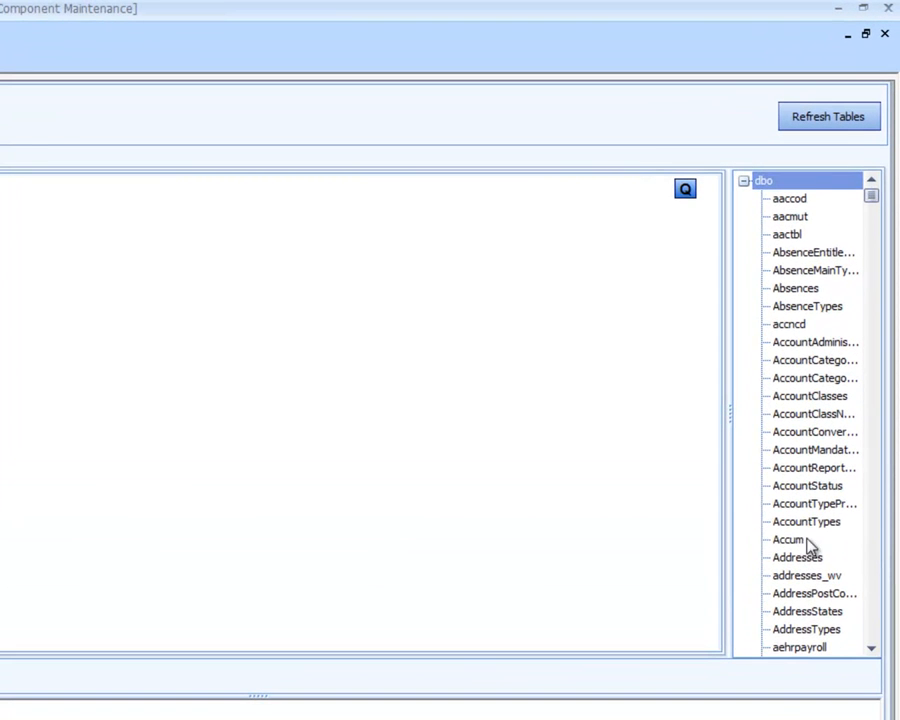
left_click(790, 540)
type("or")
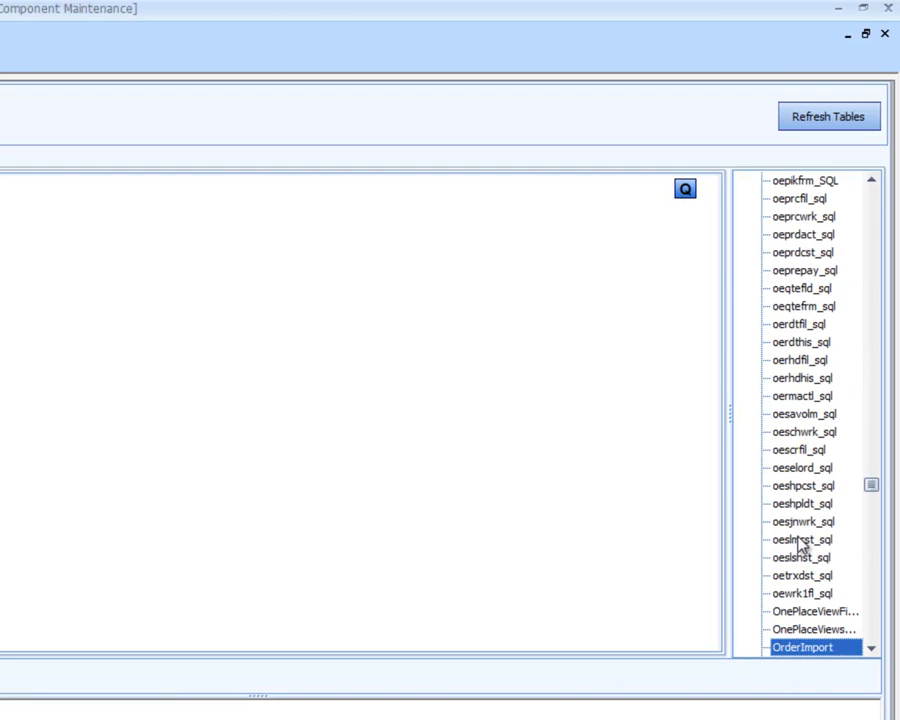
left_click_drag(817, 649, 506, 589)
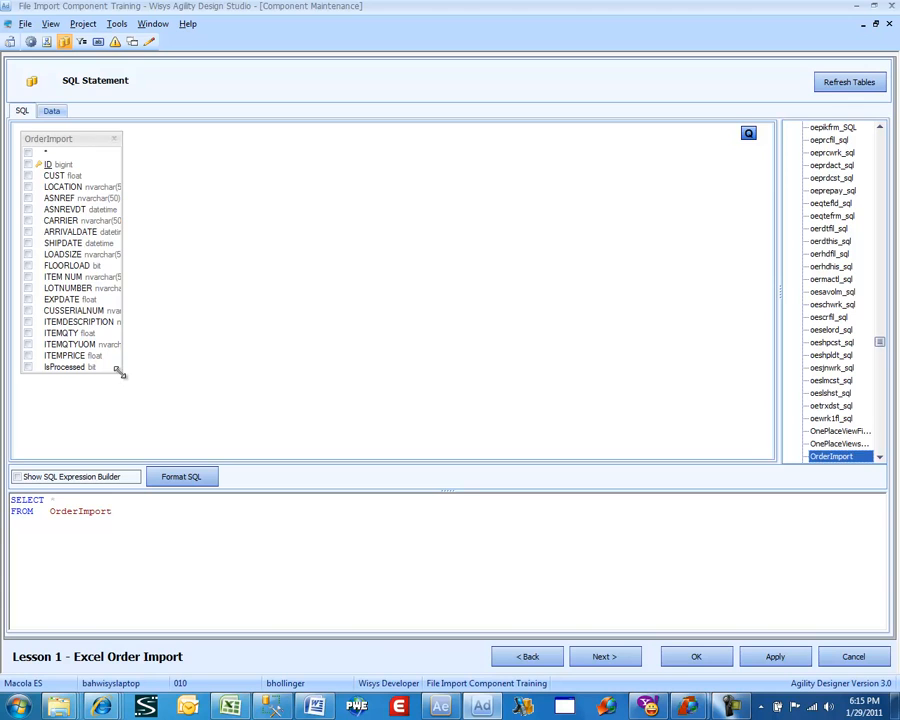
left_click_drag(120, 372, 123, 384)
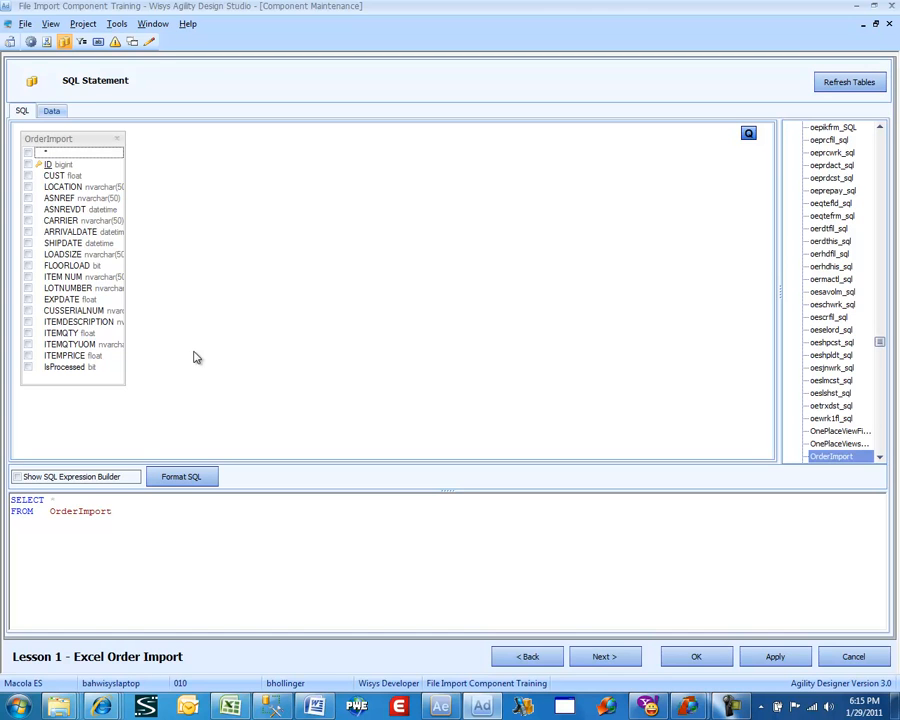
Extend the query with "where isprocessed is null order by cust" and format the SQL.
left_click(167, 510)
type("wher")
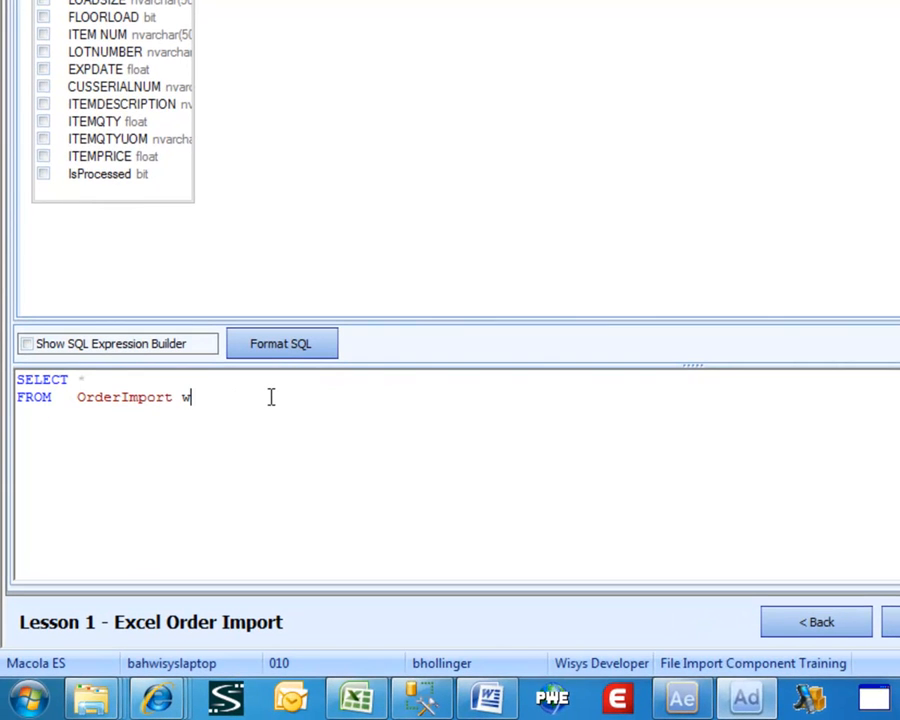
type("e isprocessed is null")
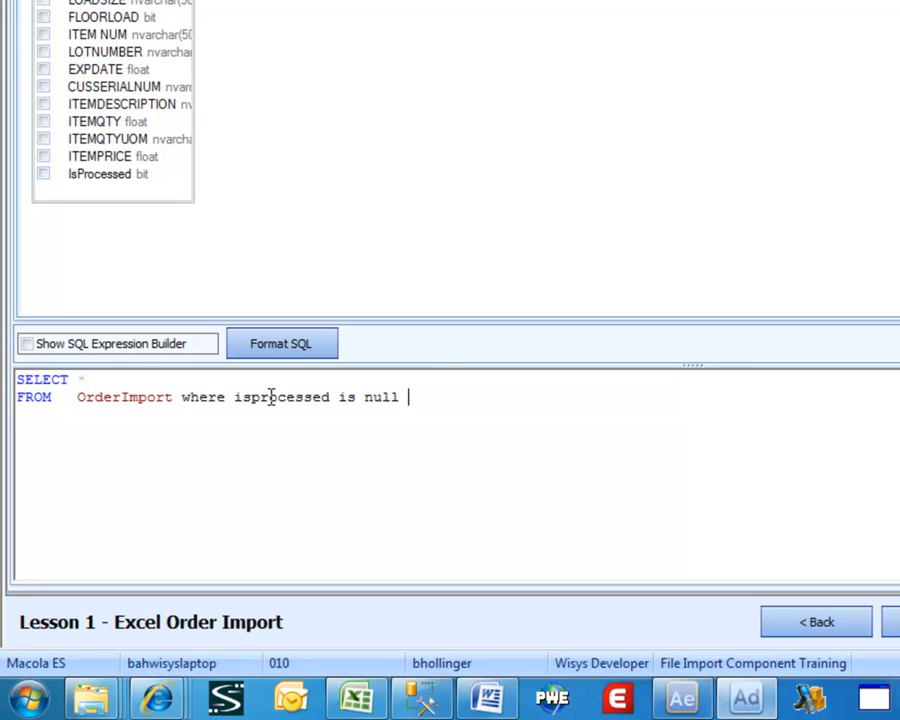
type("order by cust")
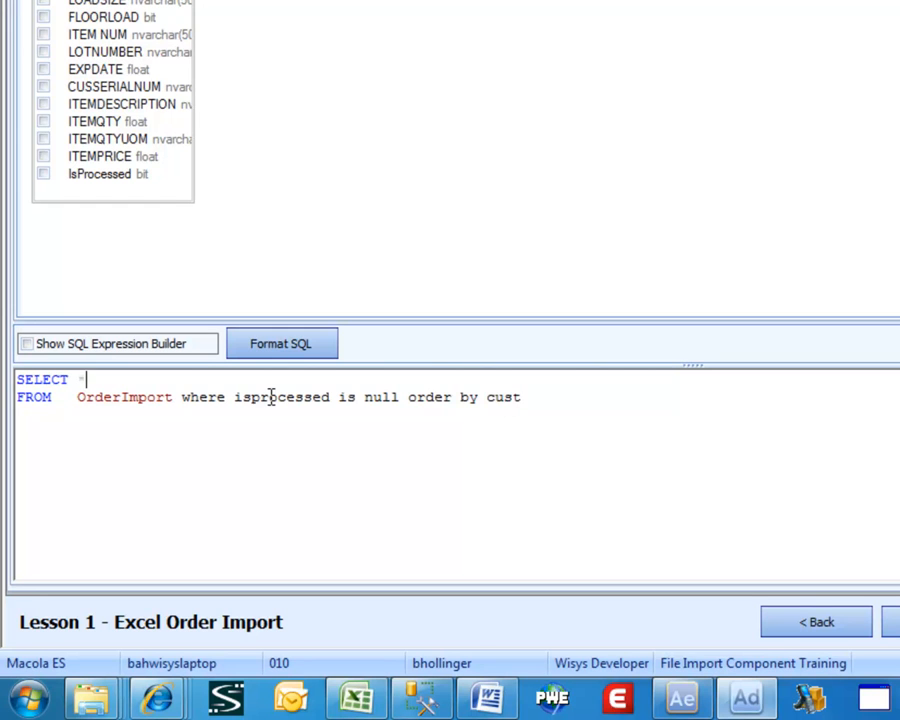
left_click(305, 351)
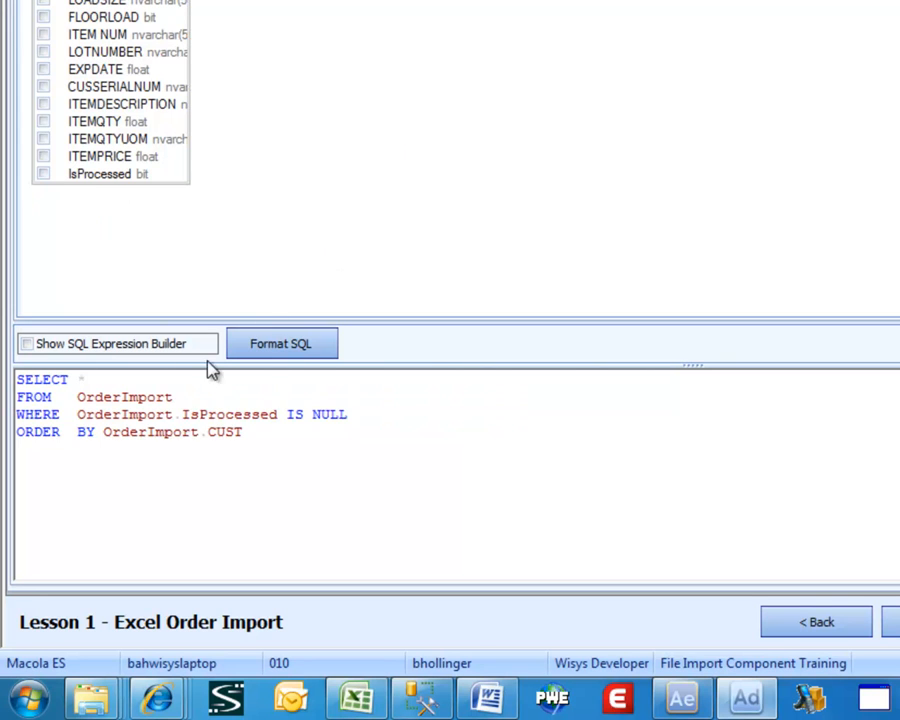
Add 'OrderImport' AS 'TableName' as the first selected column before the asterisk and format the SQL.
left_click(122, 397)
key("Up")
type("'")
type("Order")
type("Impor")
type("t'")
type(" as '")
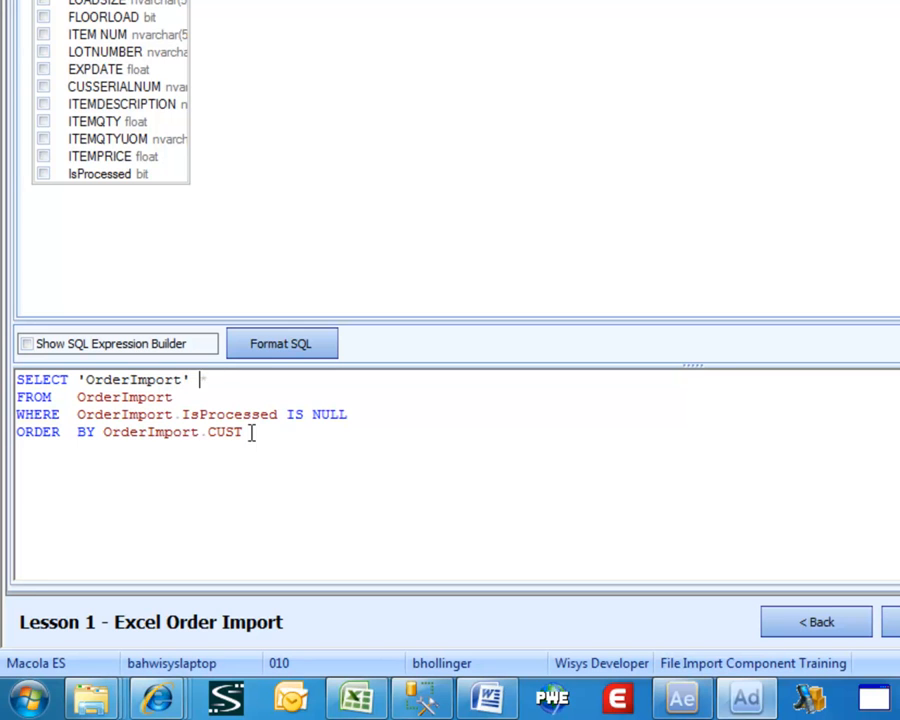
type("TableName,")
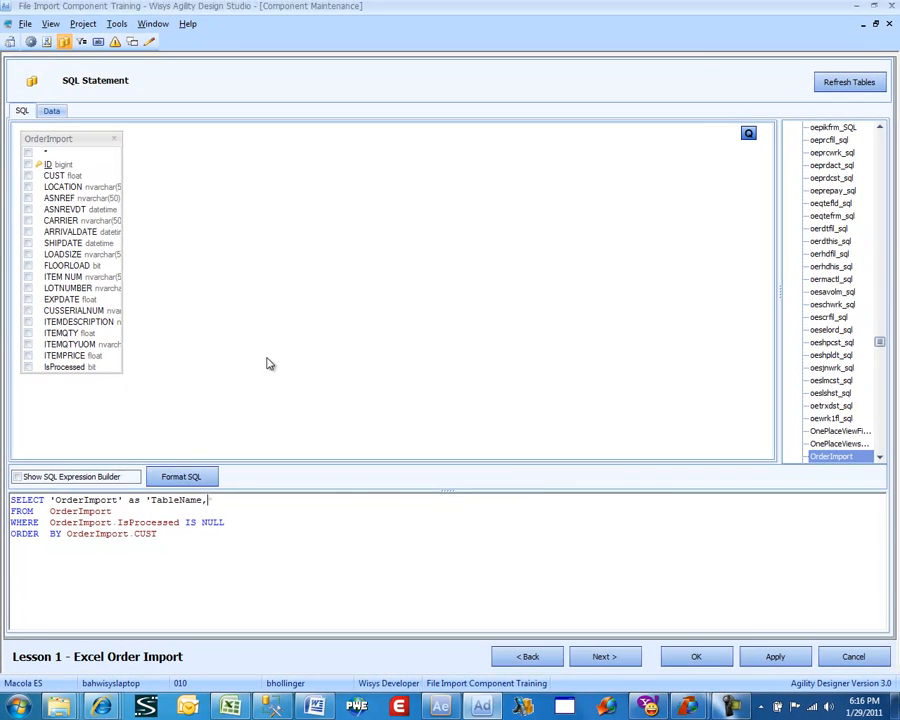
left_click(416, 161)
left_click(446, 370)
key("Return")
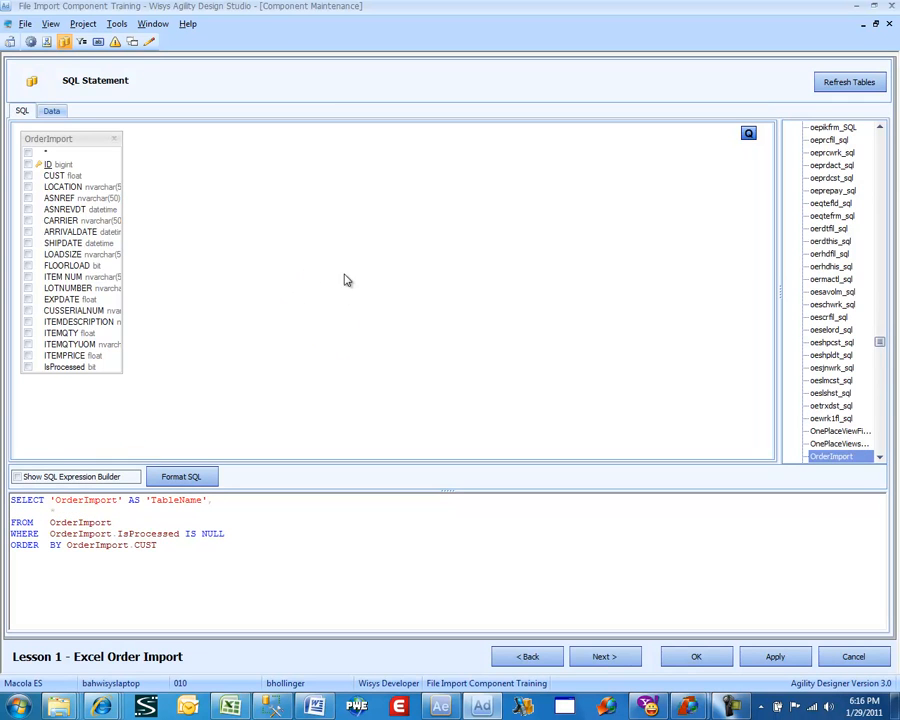
Check the columns returned by the query in its data preview, and return to the SQL statement.
left_click(52, 112)
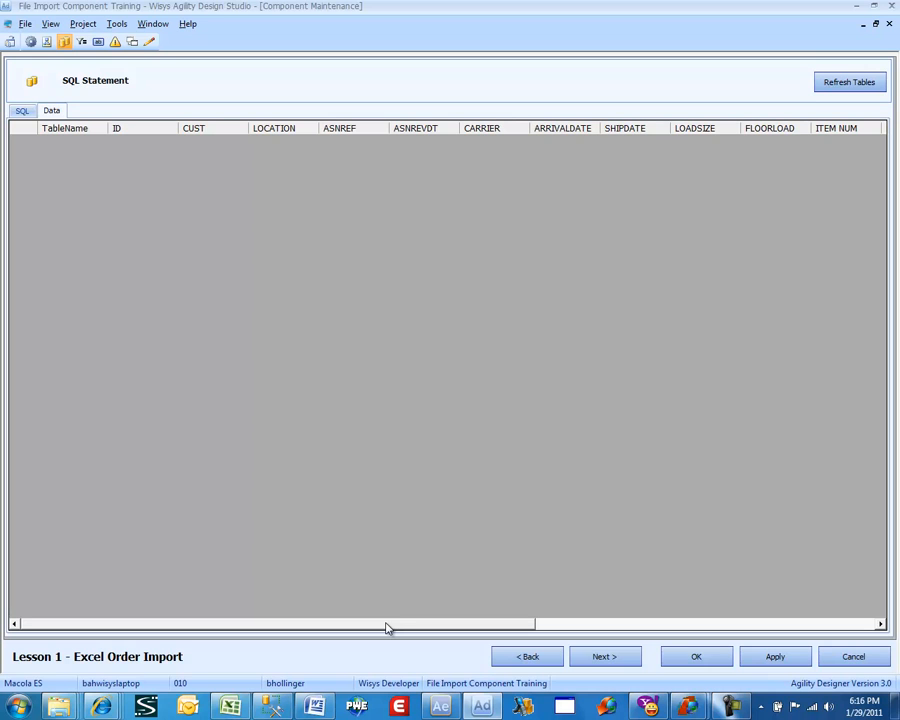
left_click_drag(386, 623, 387, 623)
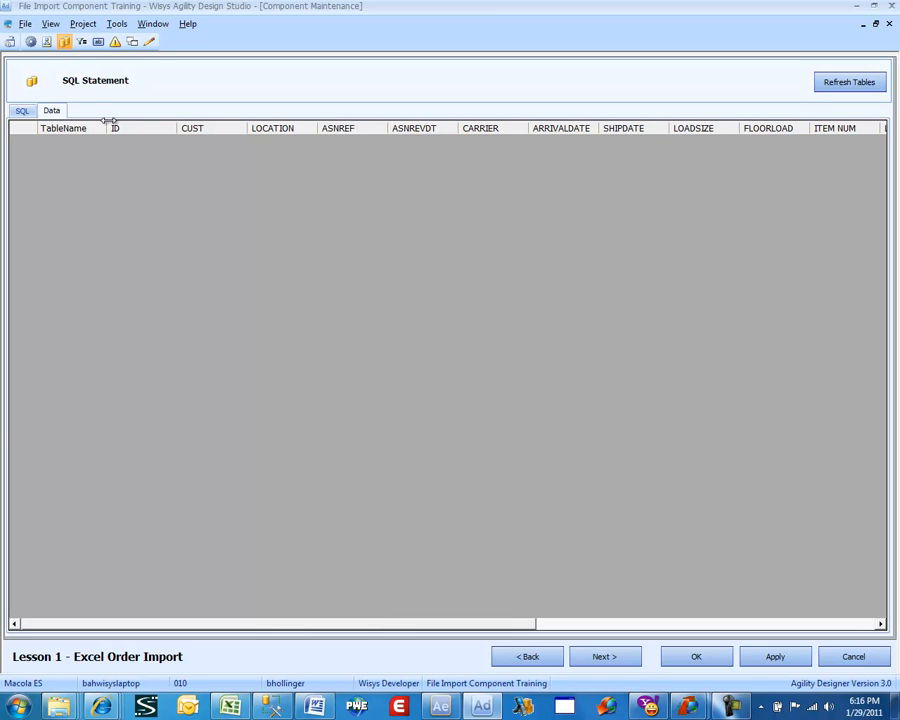
left_click_drag(396, 626, 425, 662)
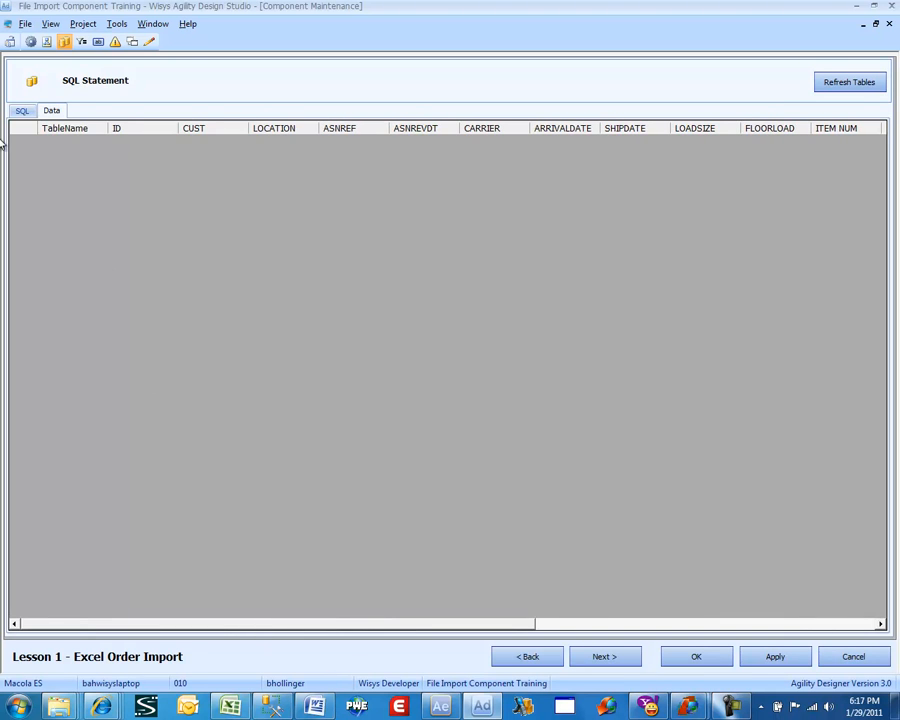
left_click(24, 112)
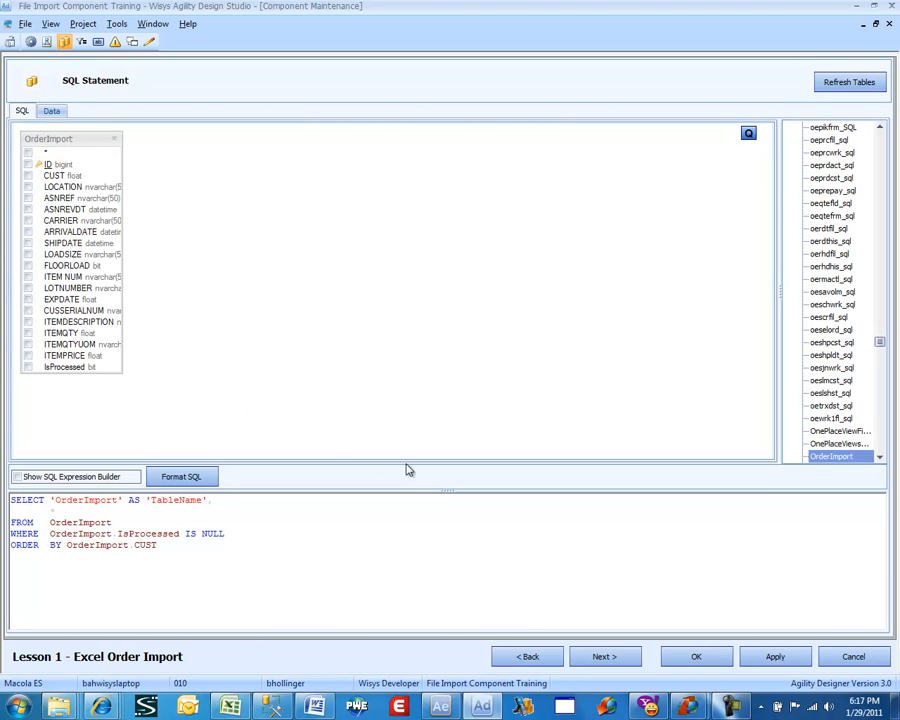
Proceed past the filter columns without adding filters, and add a button captioned "Import".
left_click(605, 657)
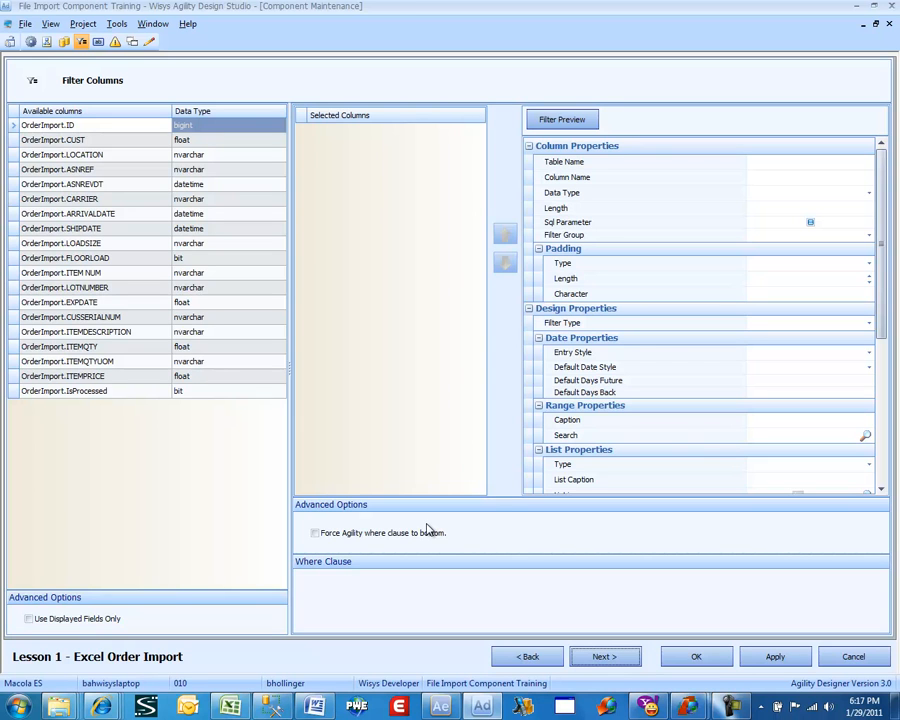
left_click(605, 657)
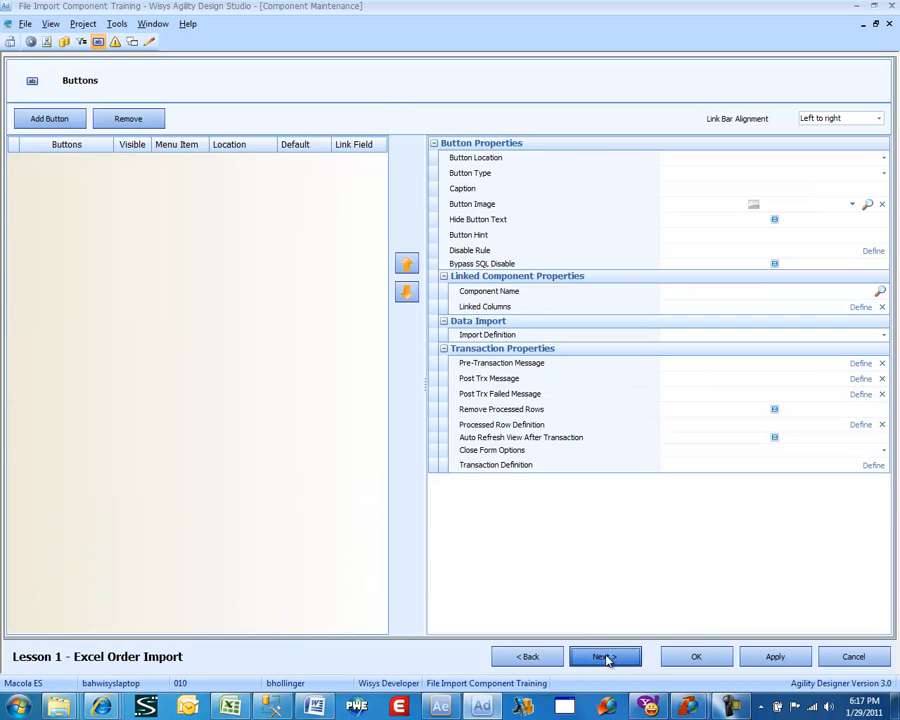
left_click(45, 120)
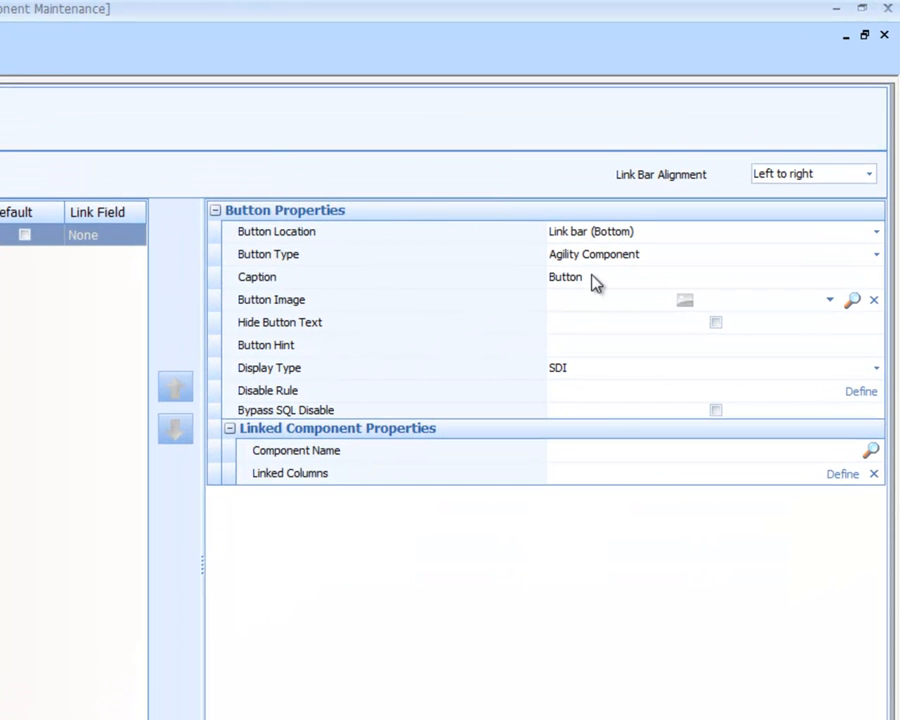
left_click(592, 277)
left_click_drag(592, 277, 536, 290)
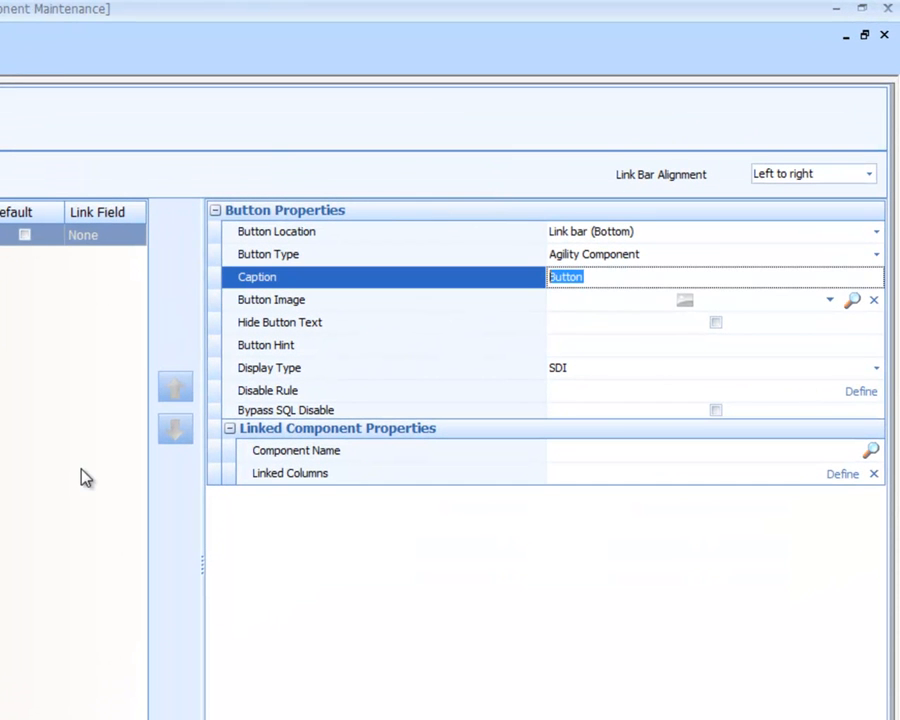
type("Import")
Set the Import button's type to Data import definition and link it to the "Import" definition.
left_click(646, 254)
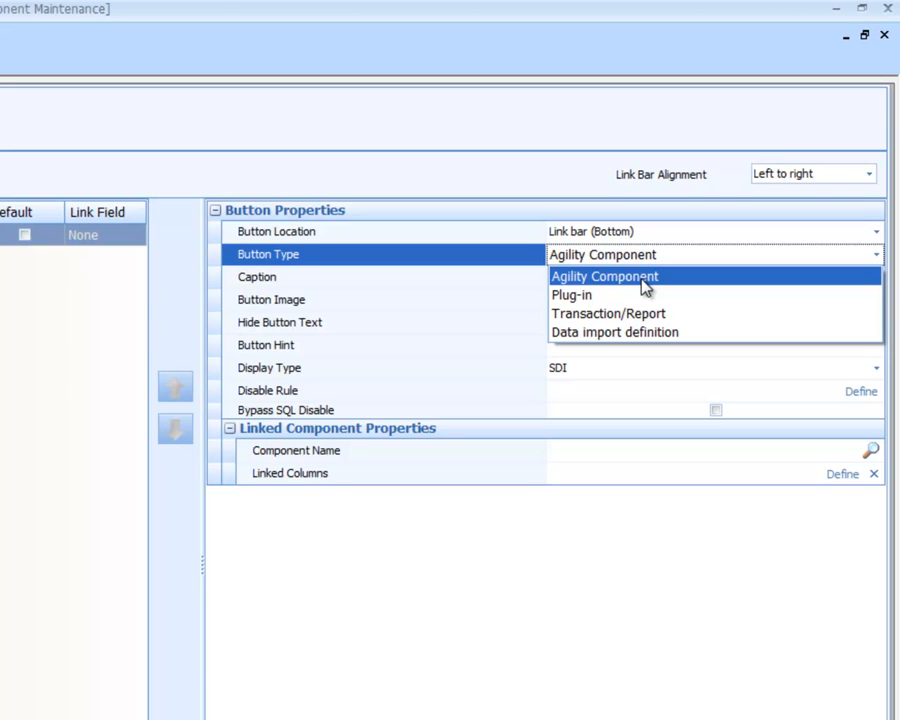
left_click(648, 333)
left_click(875, 450)
left_click(876, 451)
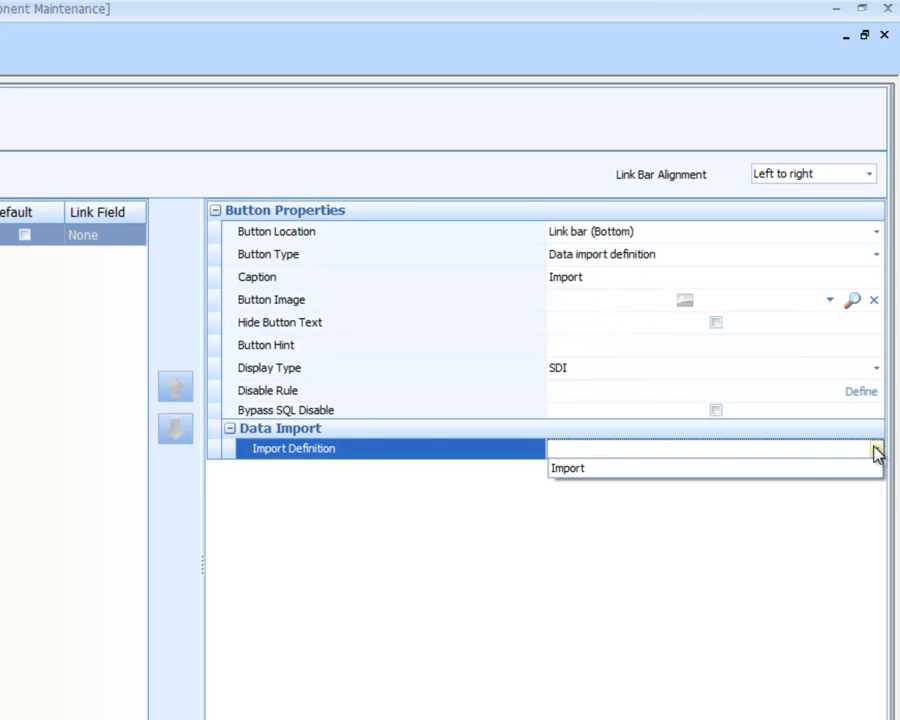
left_click(573, 469)
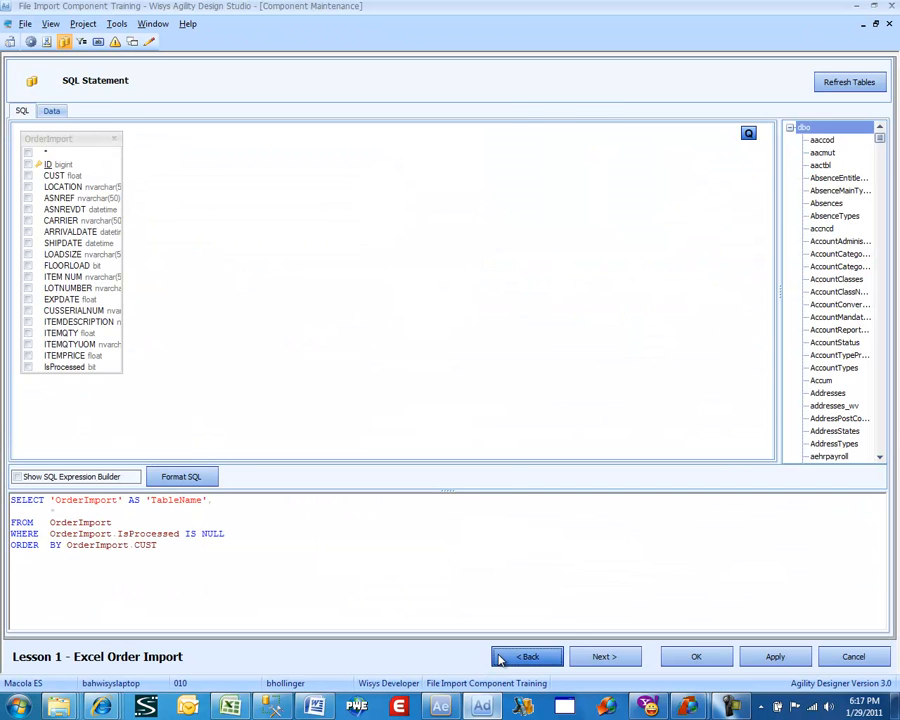
Go back to the Data Import Service settings to check the import's name, and return to the button settings.
left_click(500, 659)
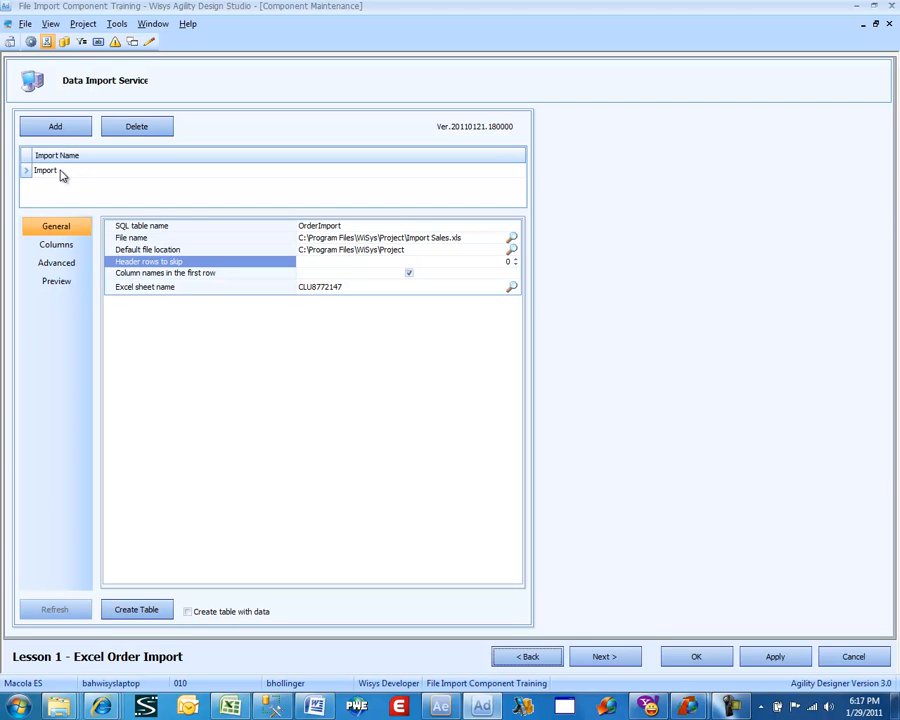
left_click(604, 657)
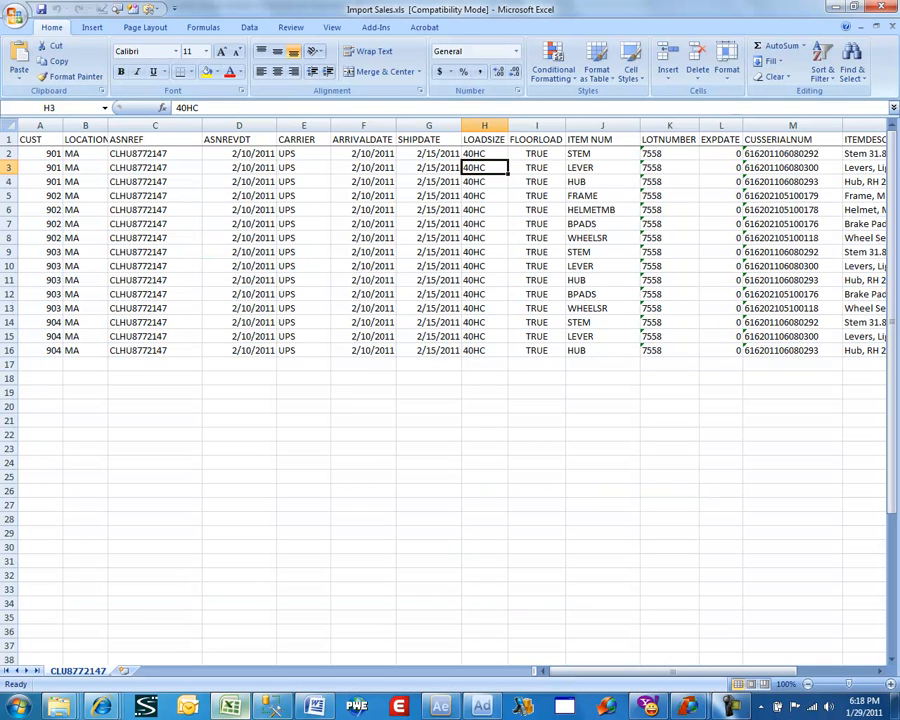
left_click(484, 706)
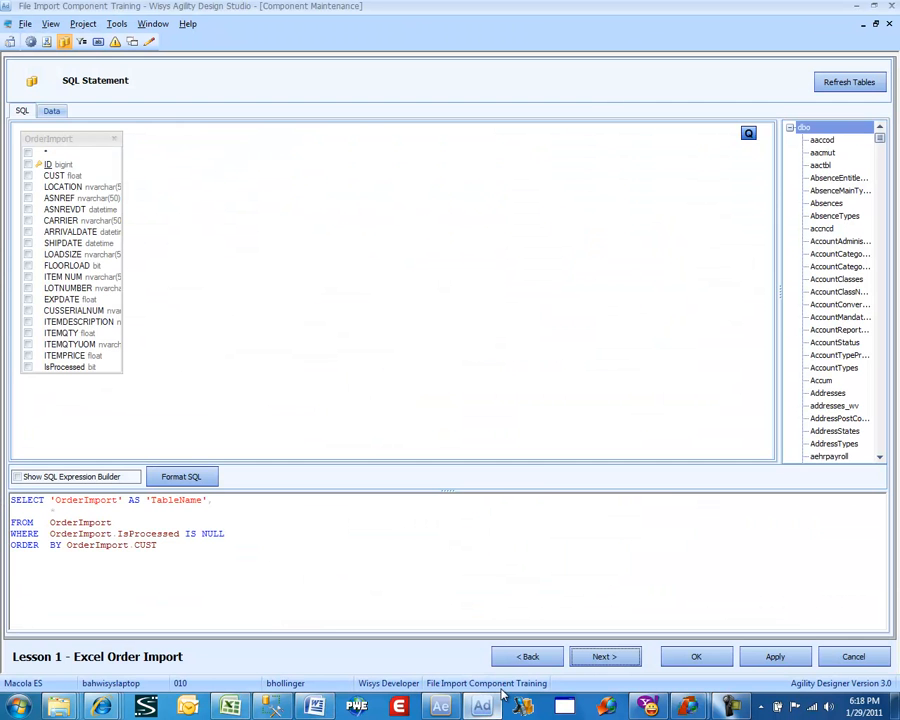
left_click(598, 657)
left_click(596, 657)
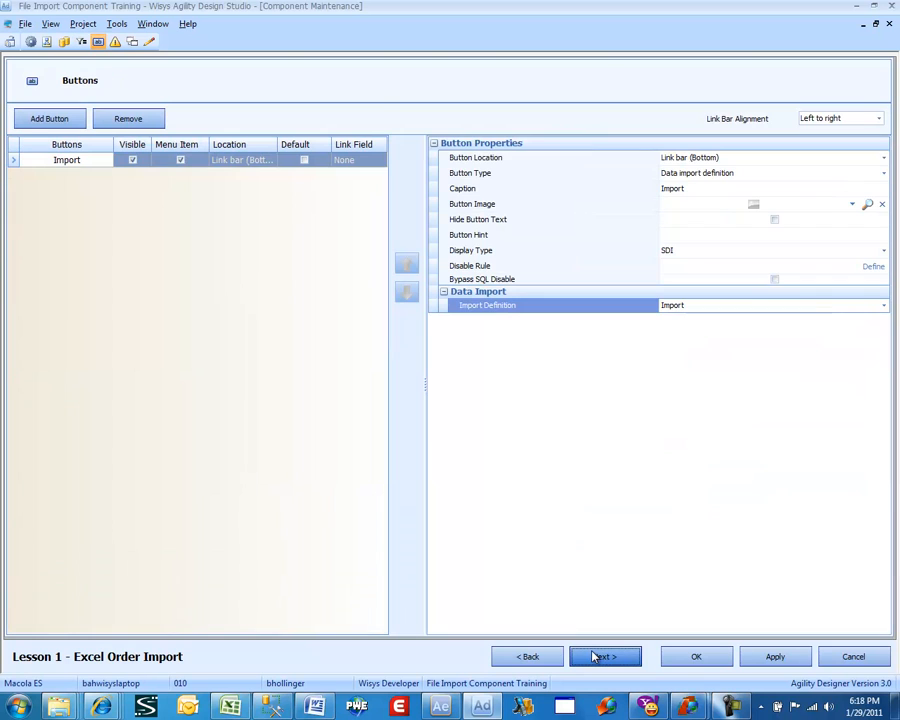
Save the component and run "Lesson 1 - Excel Order Import" from the component list.
left_click(688, 656)
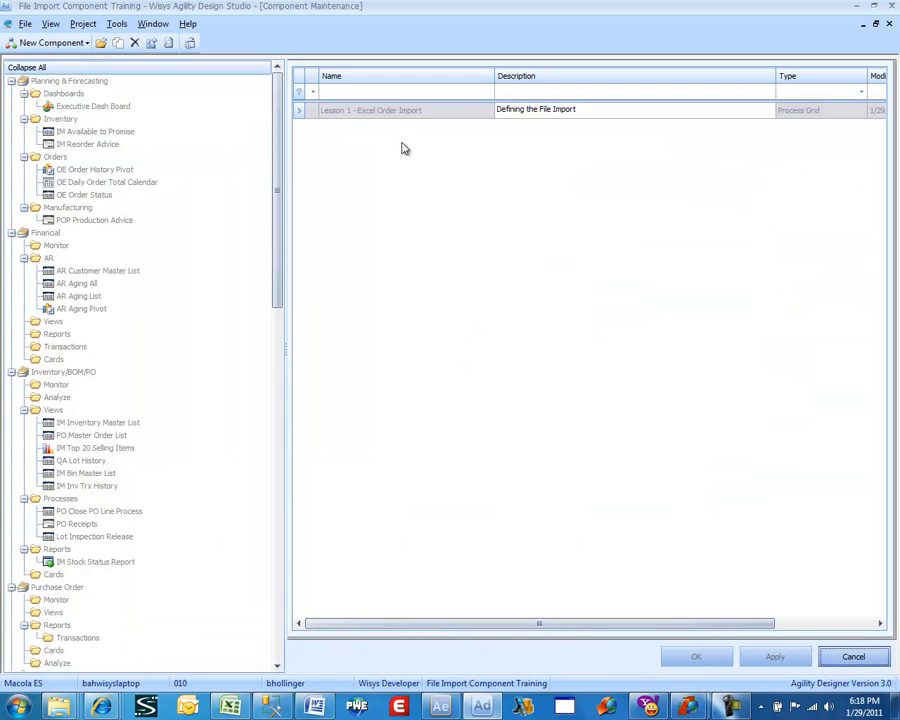
right_click(404, 116)
left_click(435, 122)
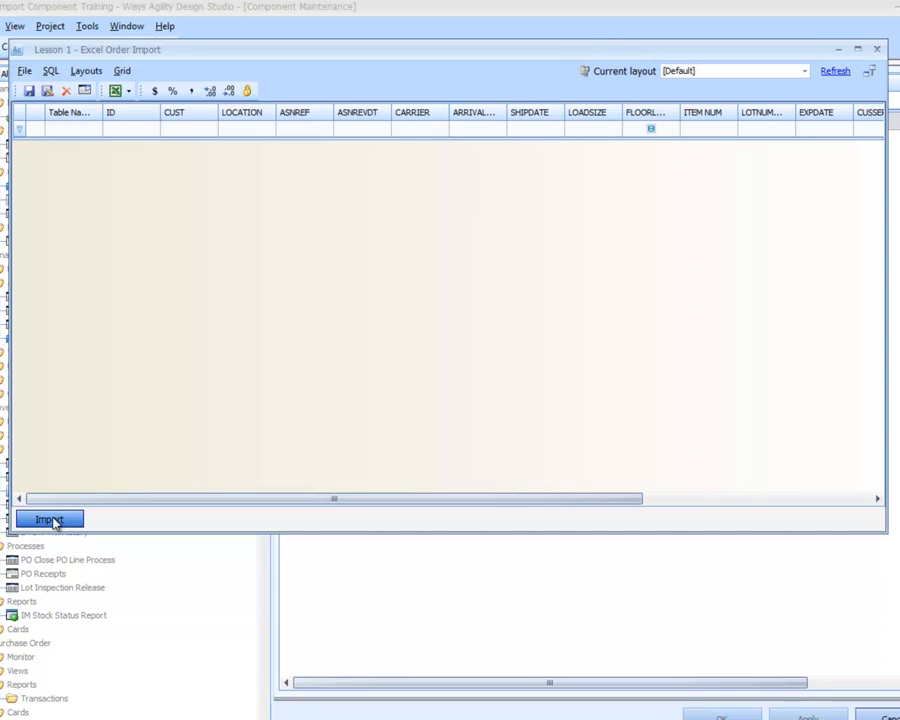
Import the Import Sales.xls file from the WiSys Project folder into the grid and close the import summary.
left_click(50, 520)
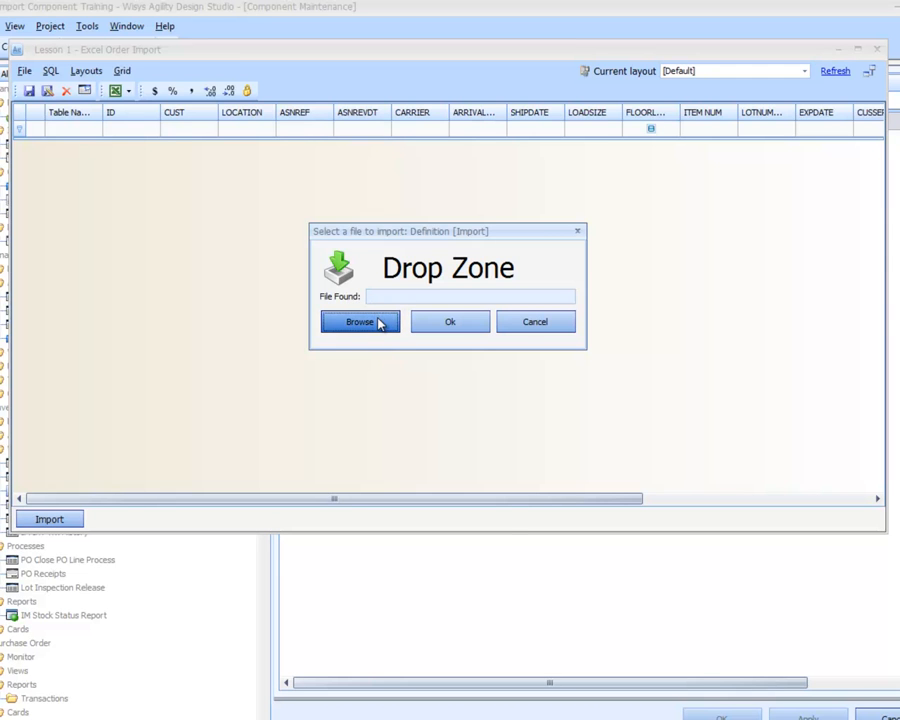
left_click(360, 321)
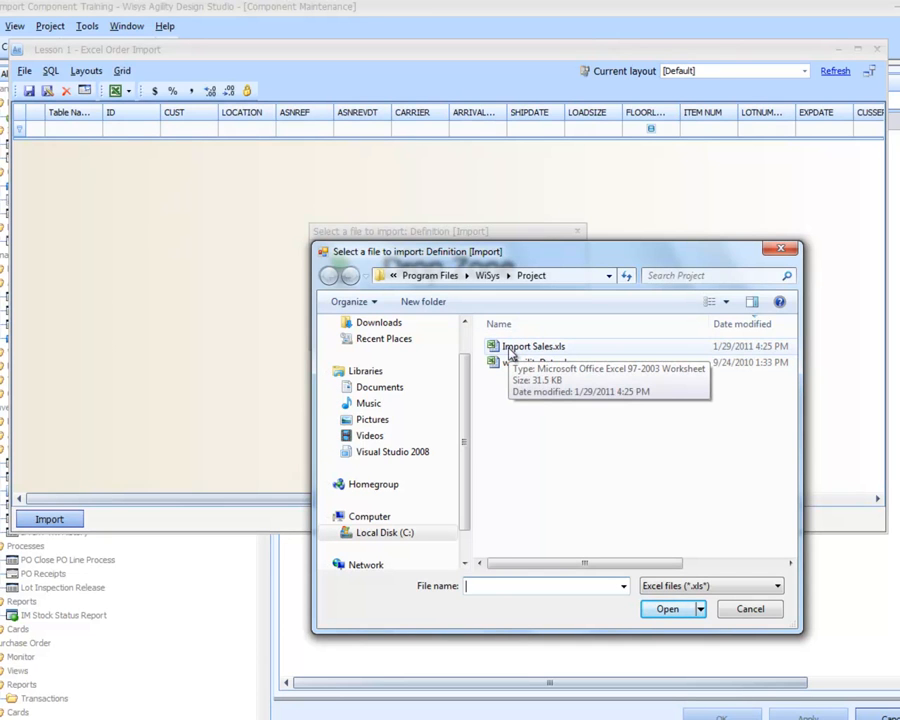
double_click(510, 352)
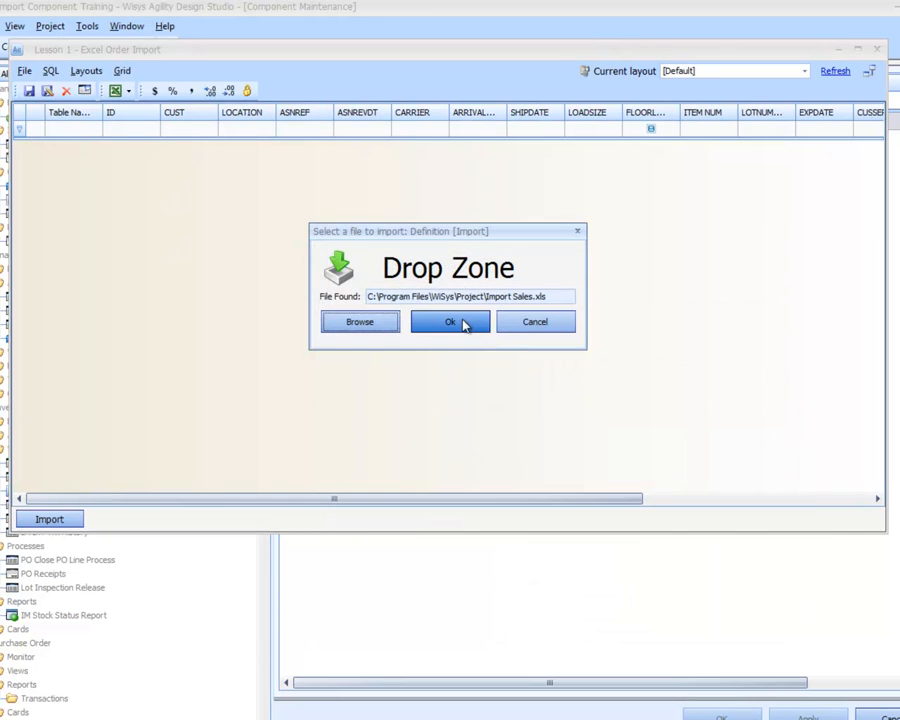
left_click(462, 323)
left_click(464, 322)
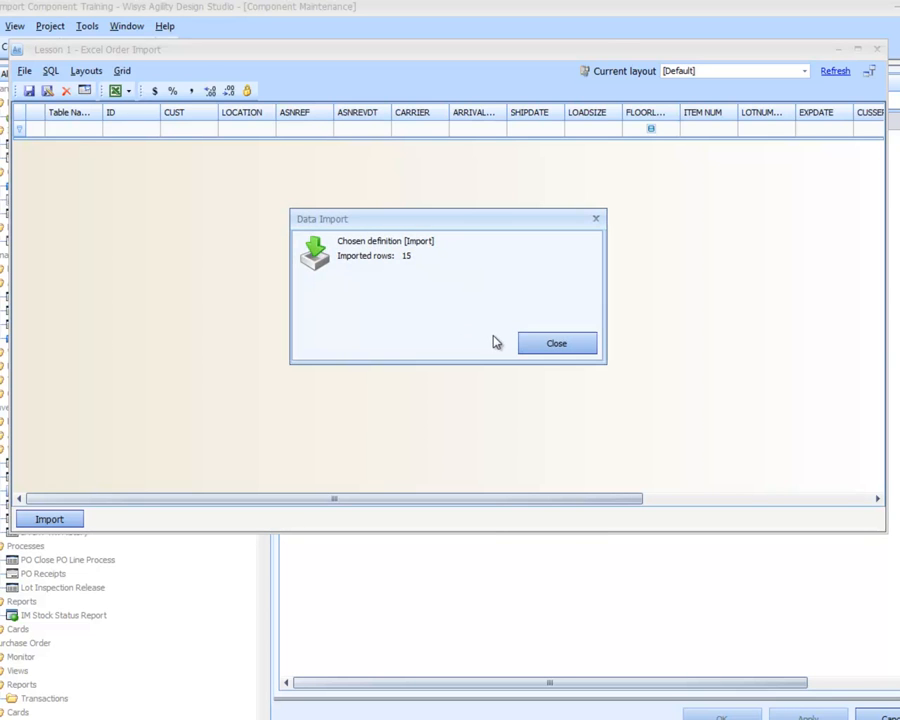
left_click(533, 341)
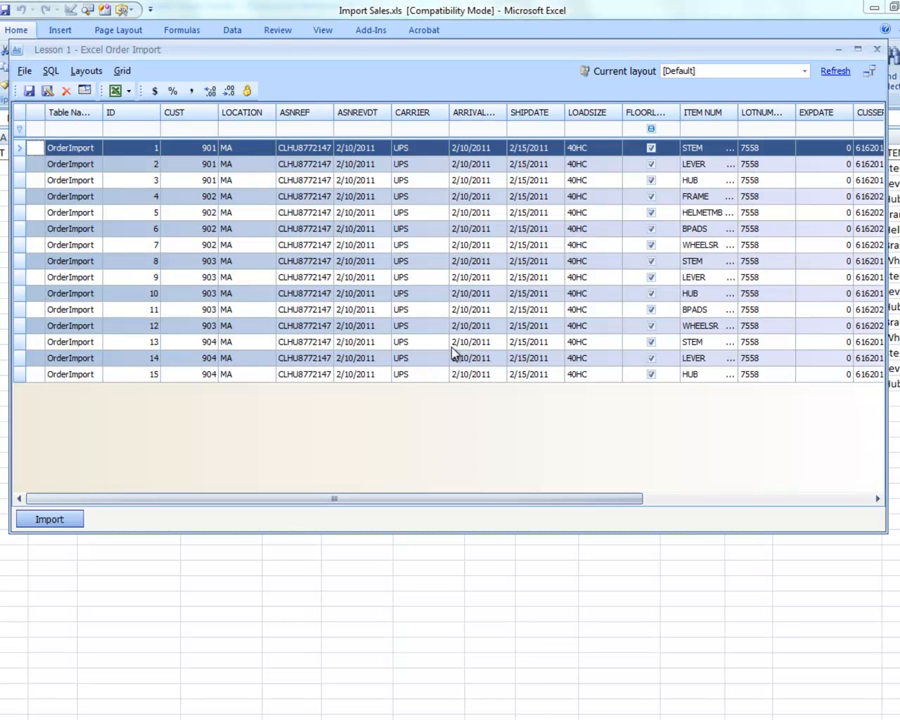